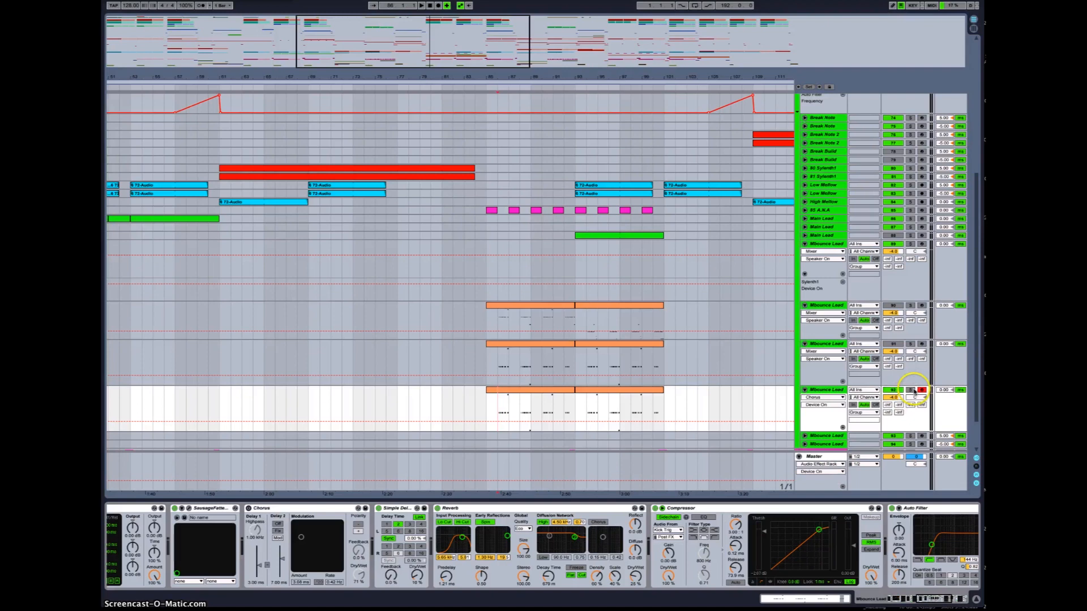
pyautogui.click(910, 390)
pyautogui.click(911, 390)
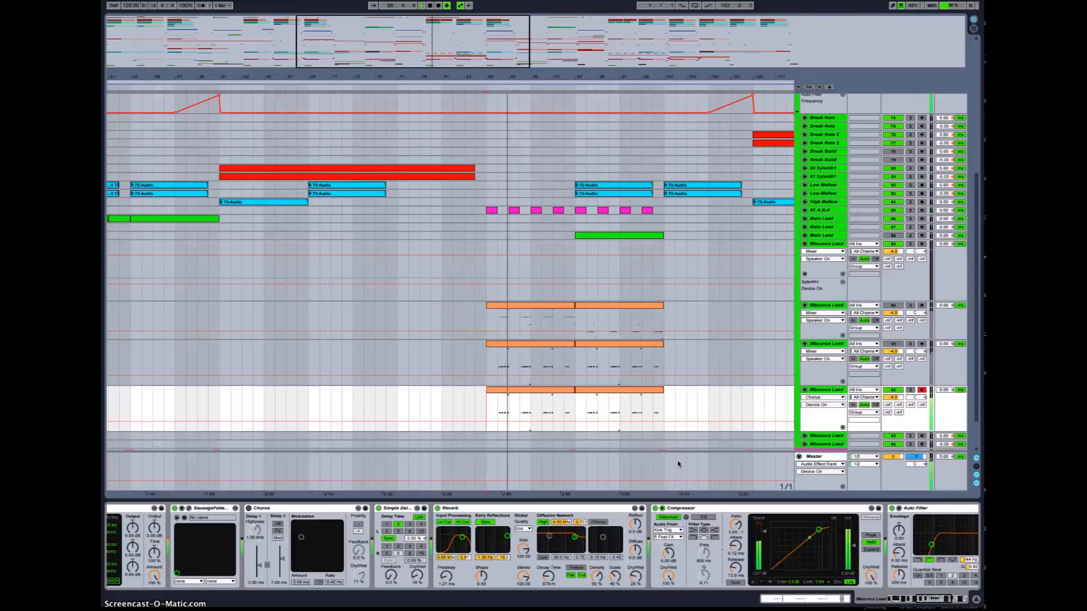
pyautogui.click(494, 414)
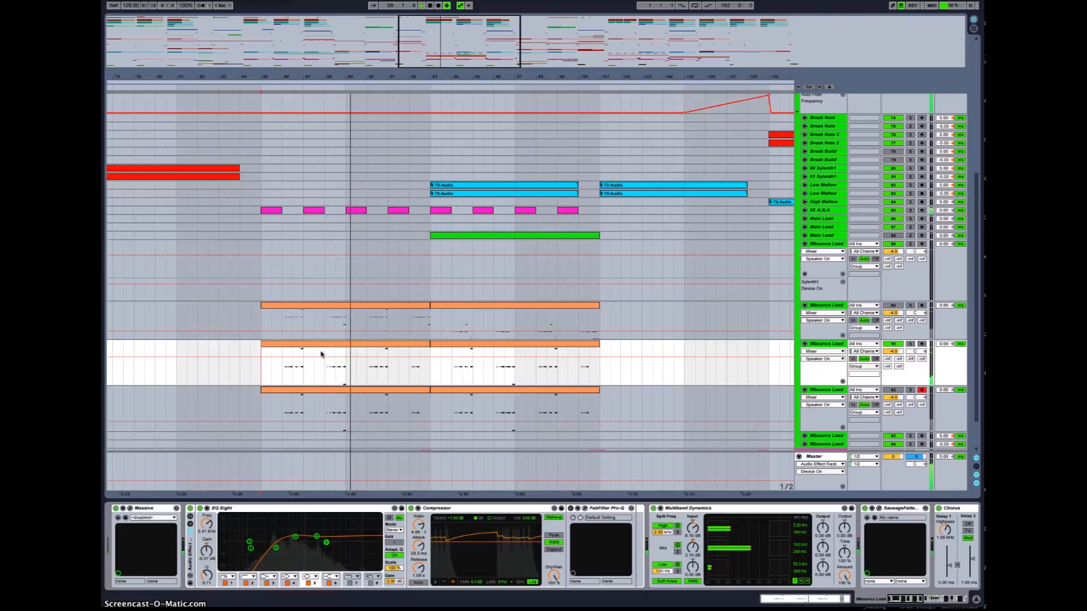
# Step: Stop playback and select the lowest Mississauga Lead track in the arrangement to work on its sound
pyautogui.press('space')
pyautogui.hscroll(-2, 385, 372)
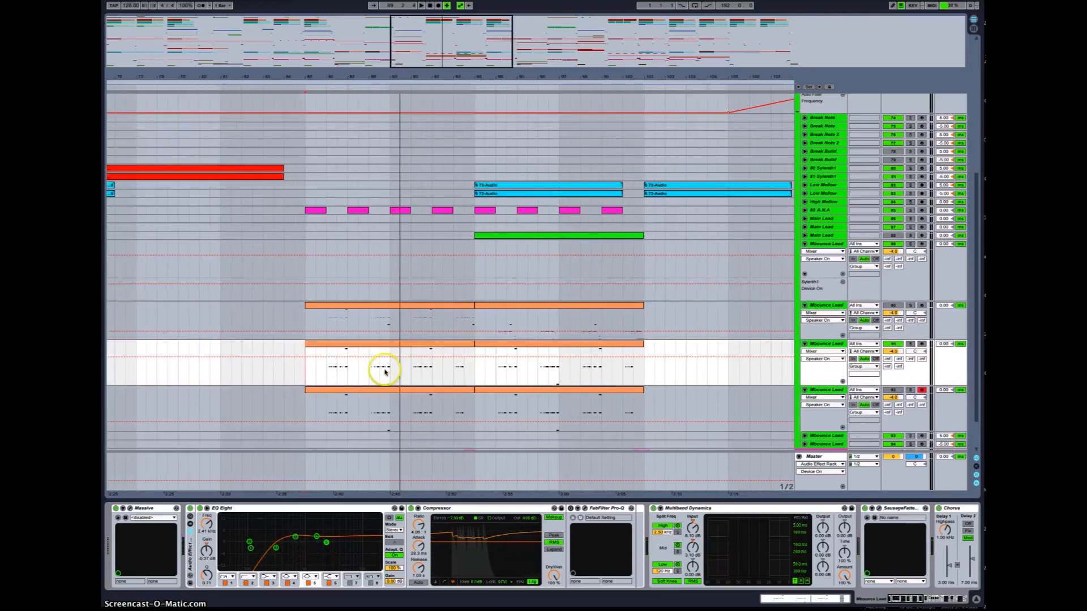
pyautogui.scroll(-2, 384, 372)
pyautogui.moveTo(415, 36); pyautogui.dragTo(420, 44)
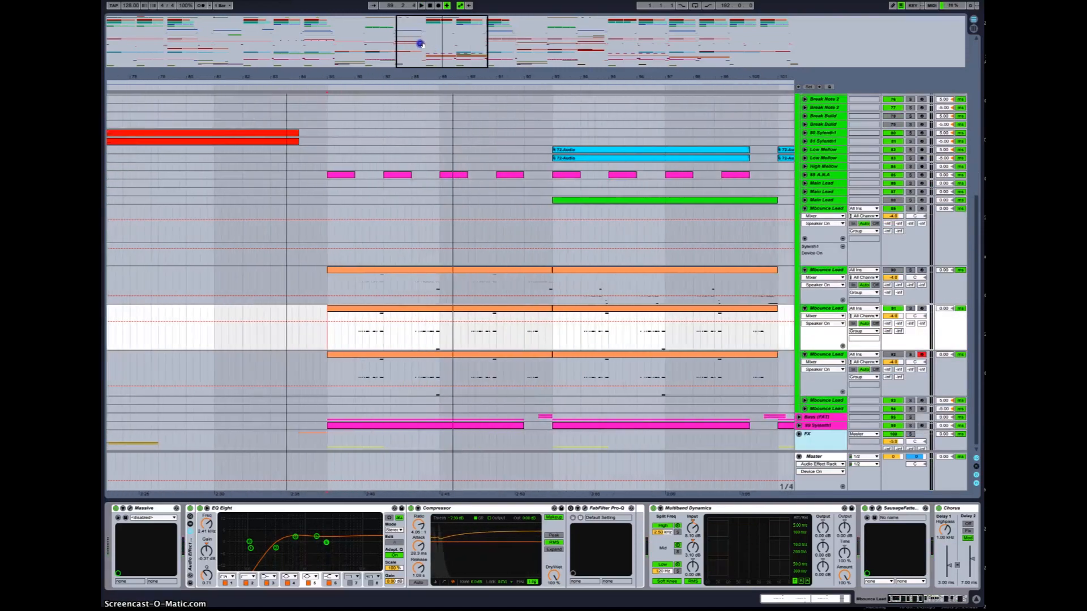
pyautogui.click(894, 308)
pyautogui.click(892, 355)
pyautogui.click(650, 386)
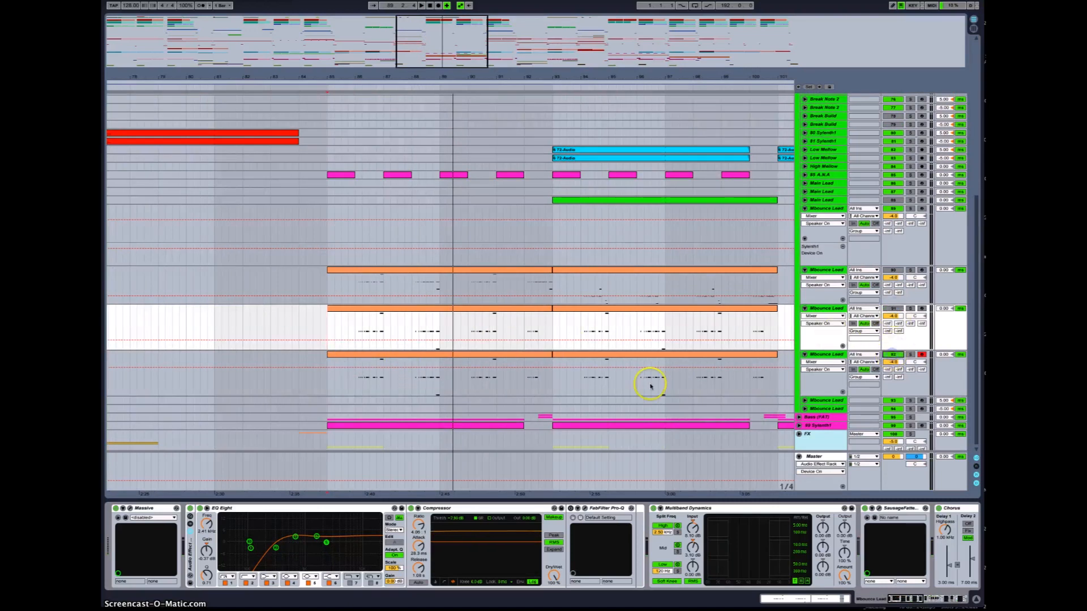
pyautogui.click(346, 374)
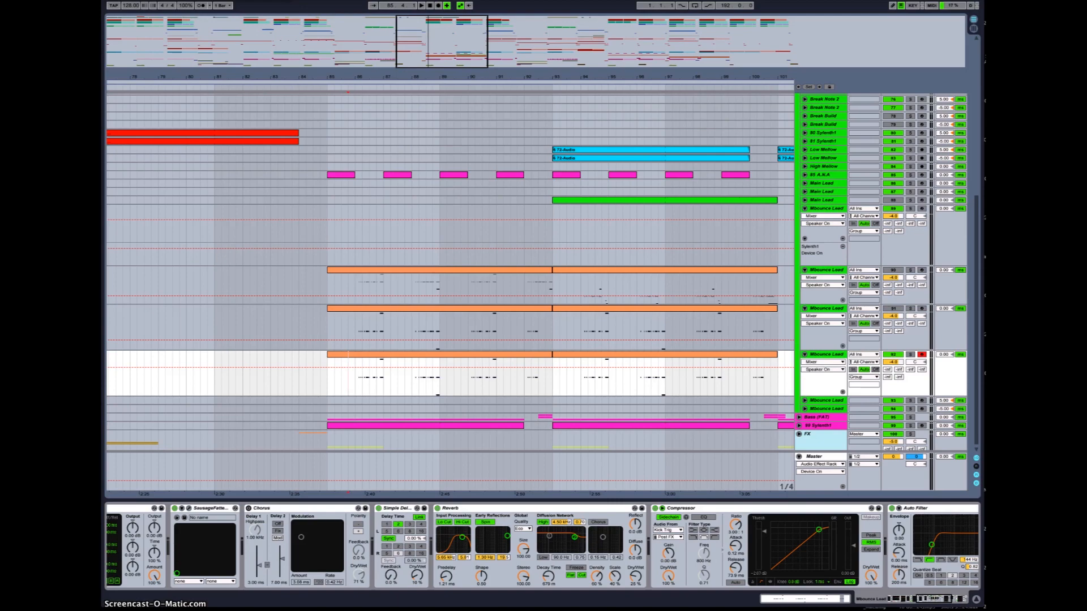
# Step: Open the track's Massive synth and load the Modern Talking wavetable into oscillator 1
pyautogui.moveTo(391, 211); pyautogui.dragTo(465, 206)
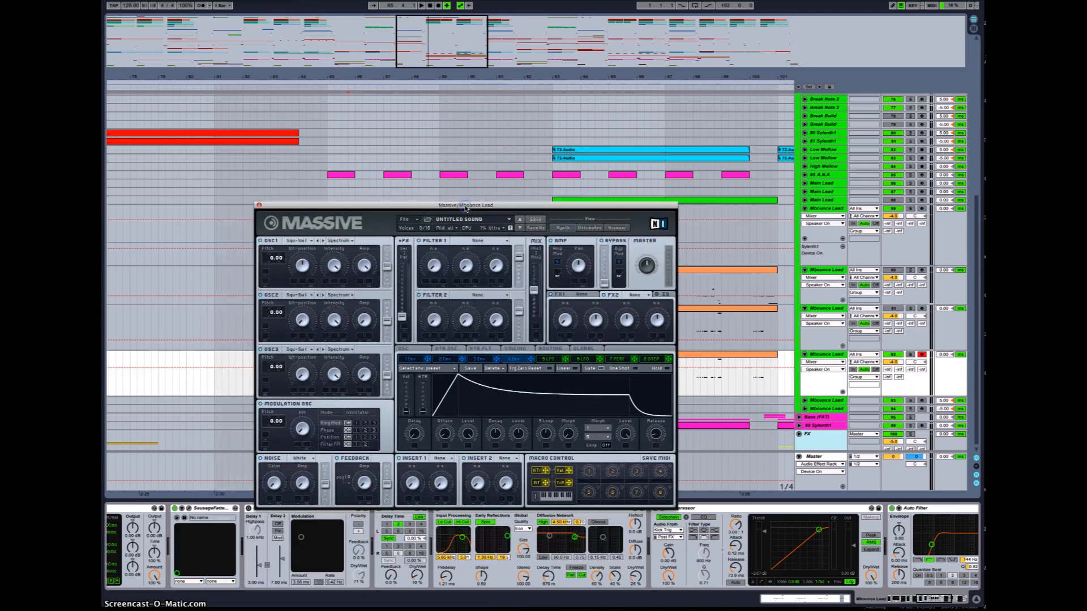
pyautogui.click(332, 242)
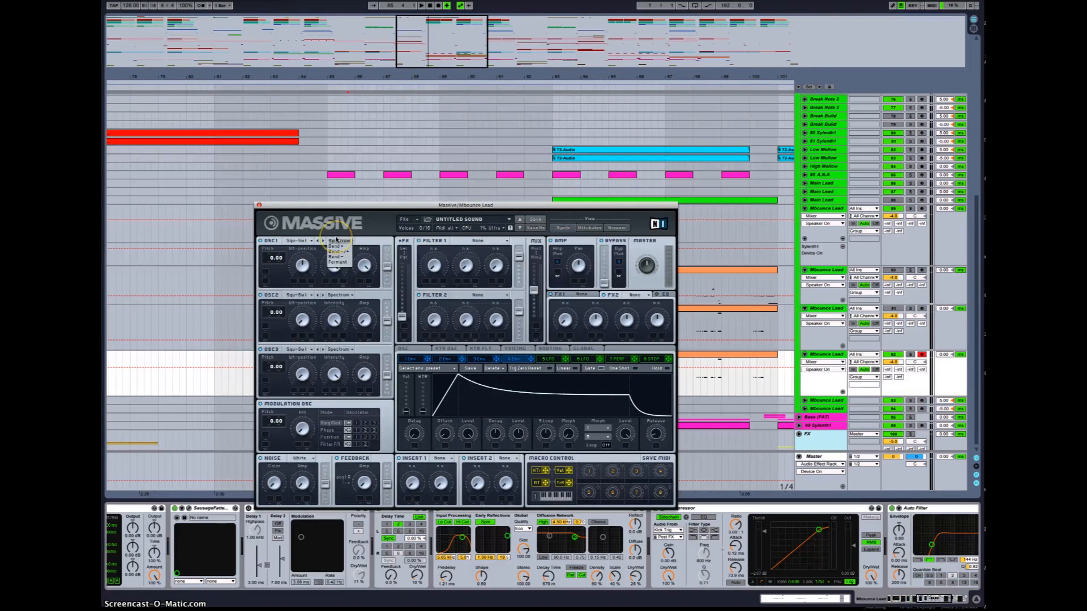
pyautogui.click(331, 242)
pyautogui.click(308, 241)
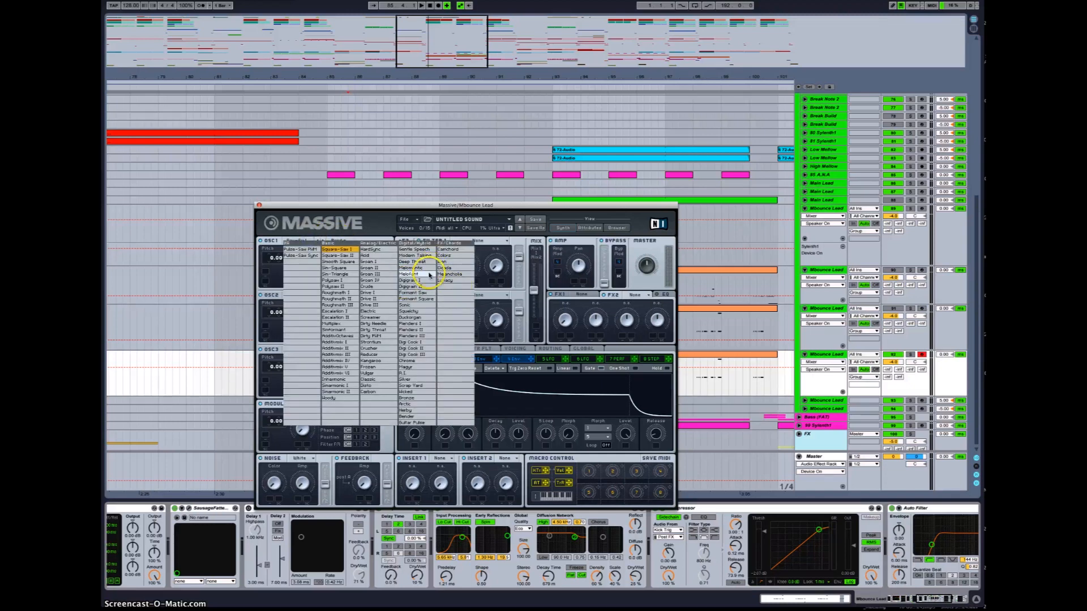
pyautogui.click(416, 255)
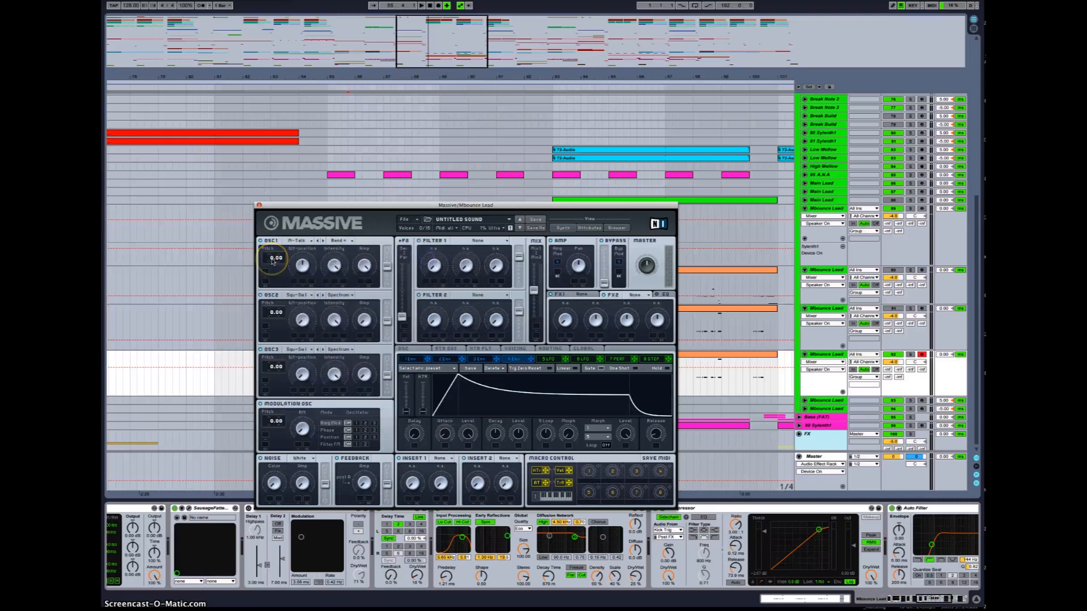
pyautogui.click(300, 257)
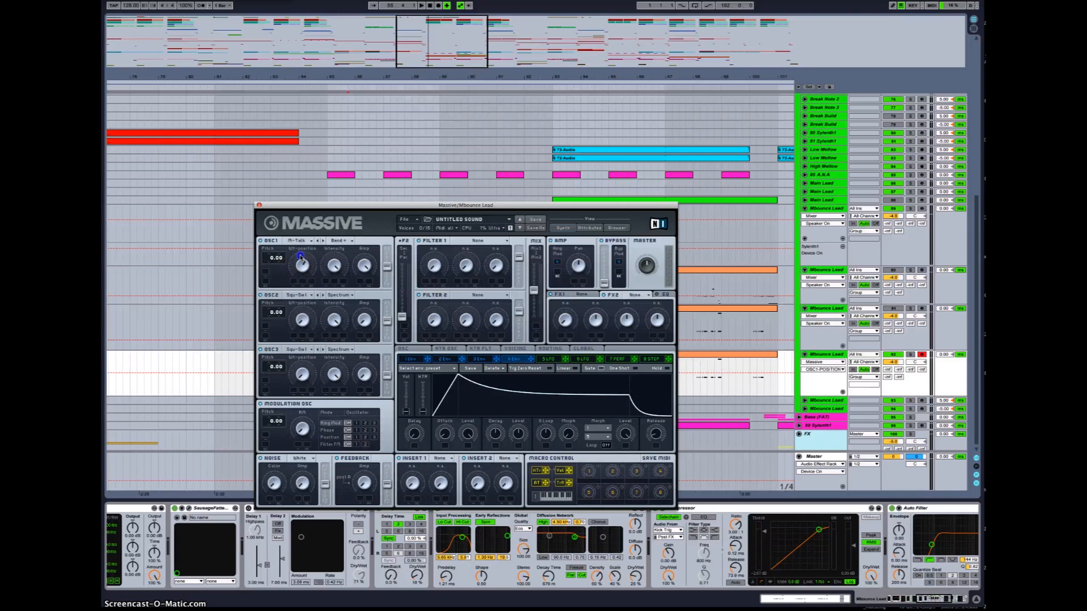
pyautogui.click(338, 265)
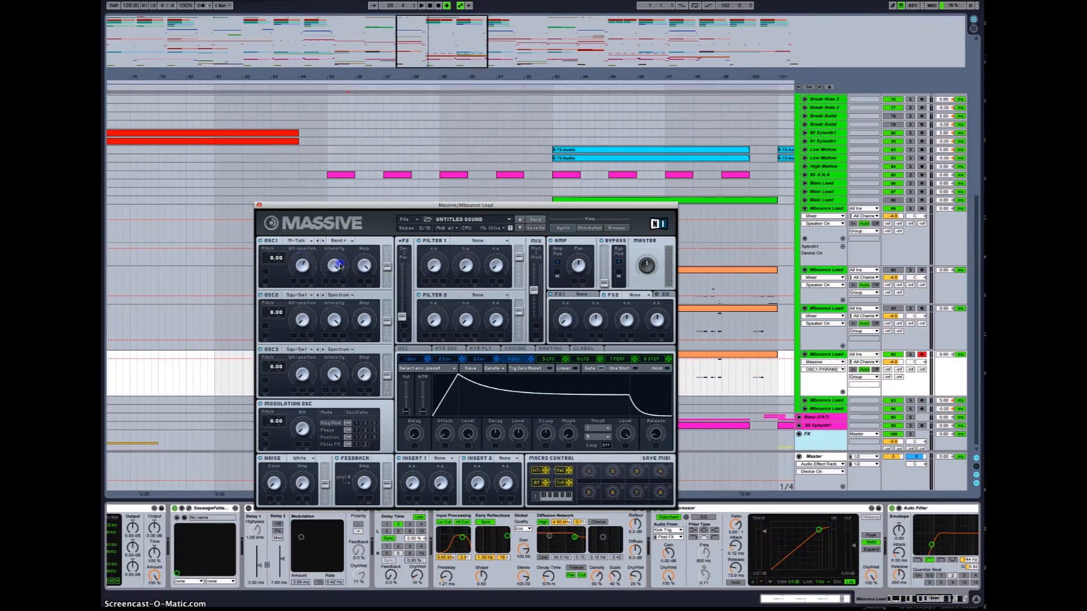
pyautogui.click(364, 264)
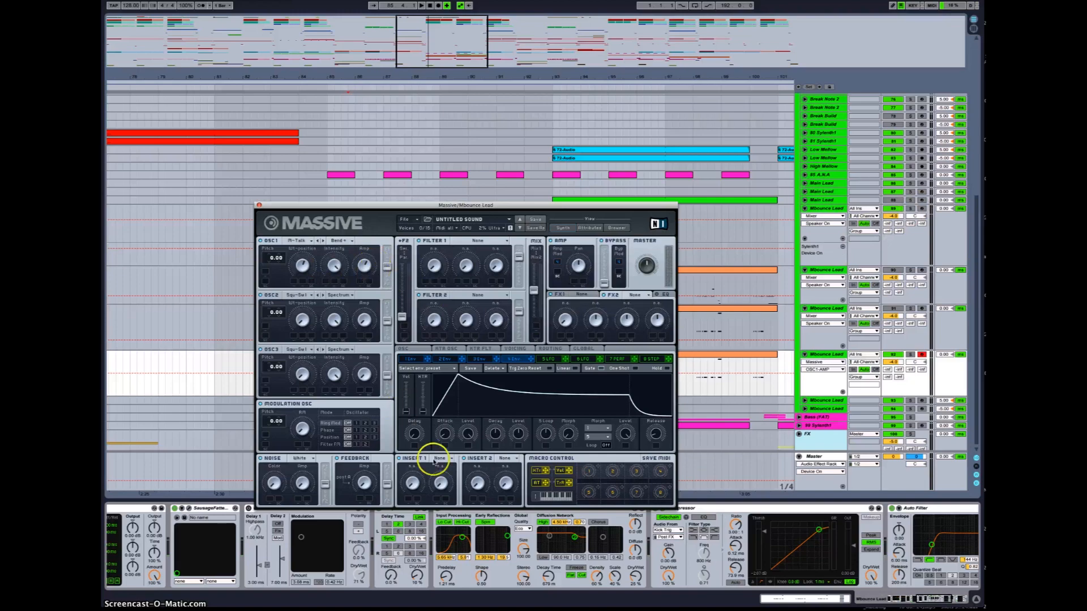
# Step: Turn off the effect devices in the track's device chain, including the EQ Eight
pyautogui.moveTo(497, 206); pyautogui.dragTo(502, 139)
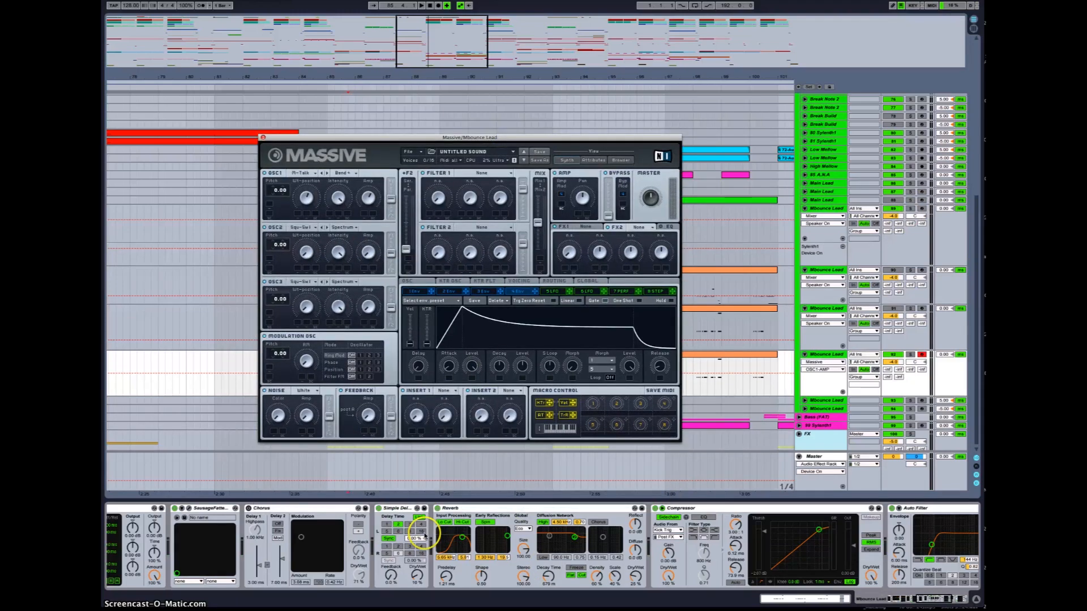
pyautogui.click(377, 509)
pyautogui.click(436, 508)
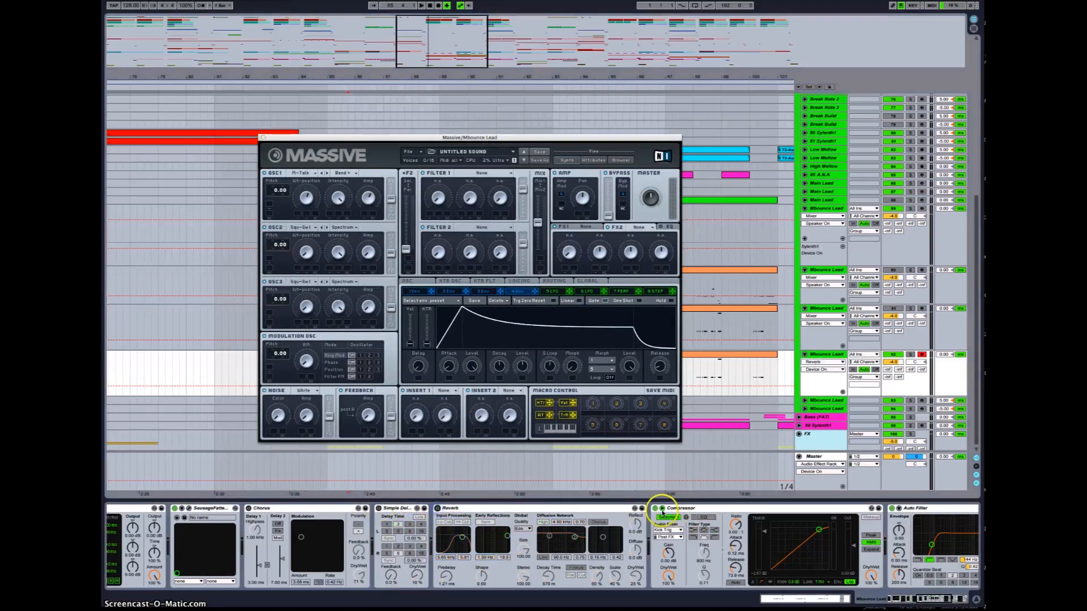
pyautogui.hscroll(-6, 665, 526)
pyautogui.click(403, 508)
pyautogui.hscroll(-5, 206, 532)
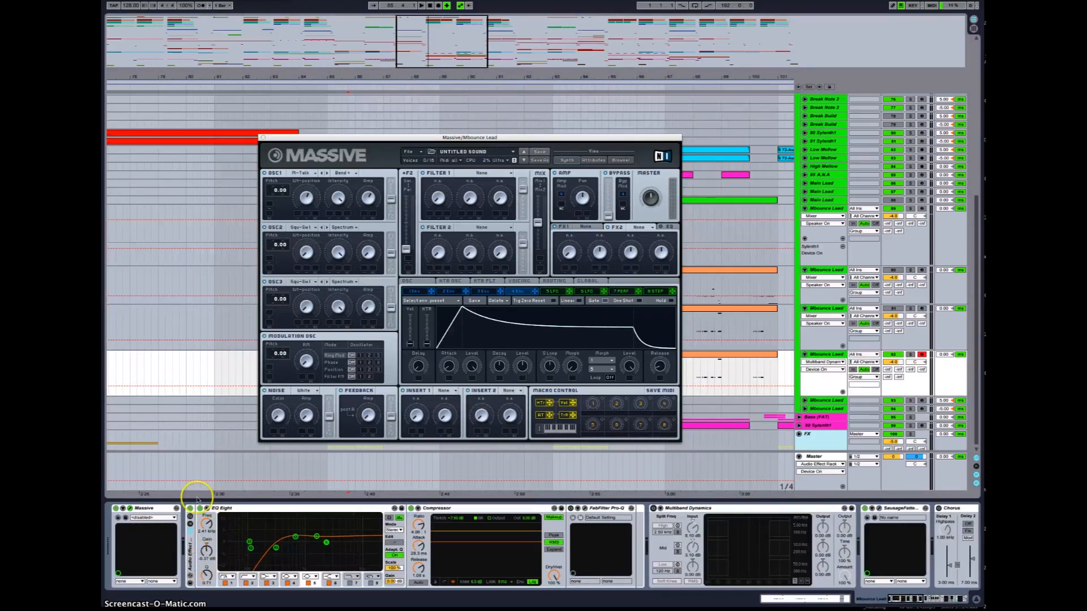
pyautogui.click(188, 509)
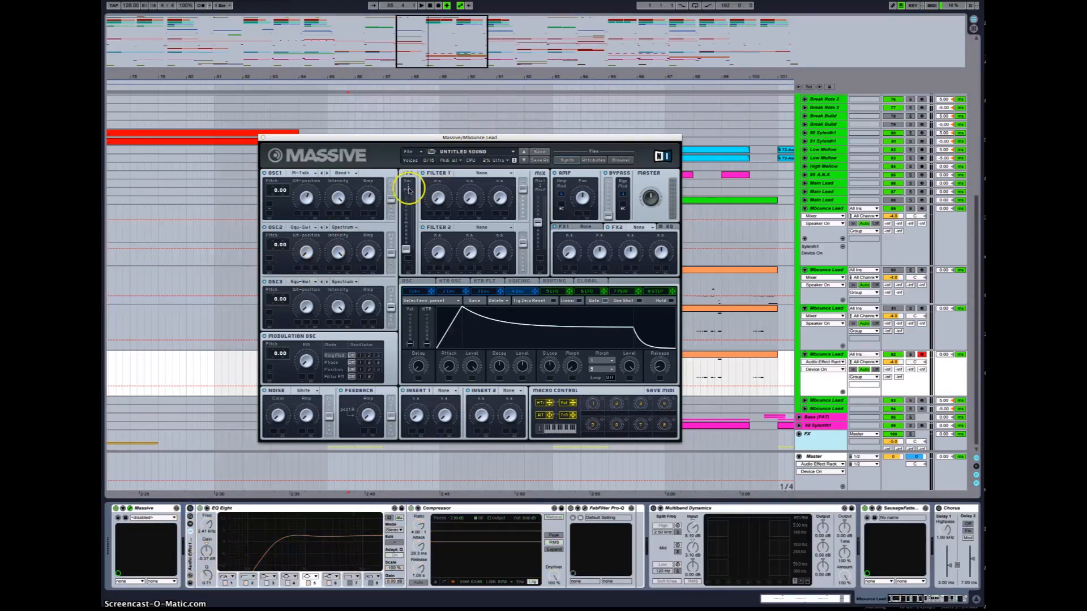
# Step: Load the Woody wavetable into oscillator 2
pyautogui.moveTo(388, 199); pyautogui.dragTo(388, 195)
pyautogui.click(298, 282)
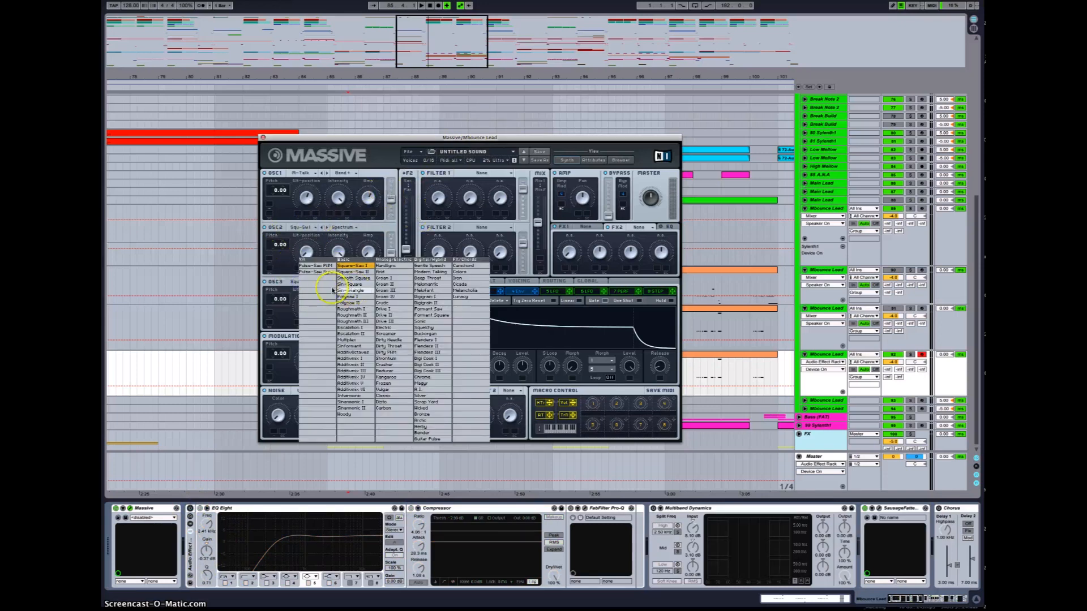
pyautogui.click(294, 228)
pyautogui.click(295, 228)
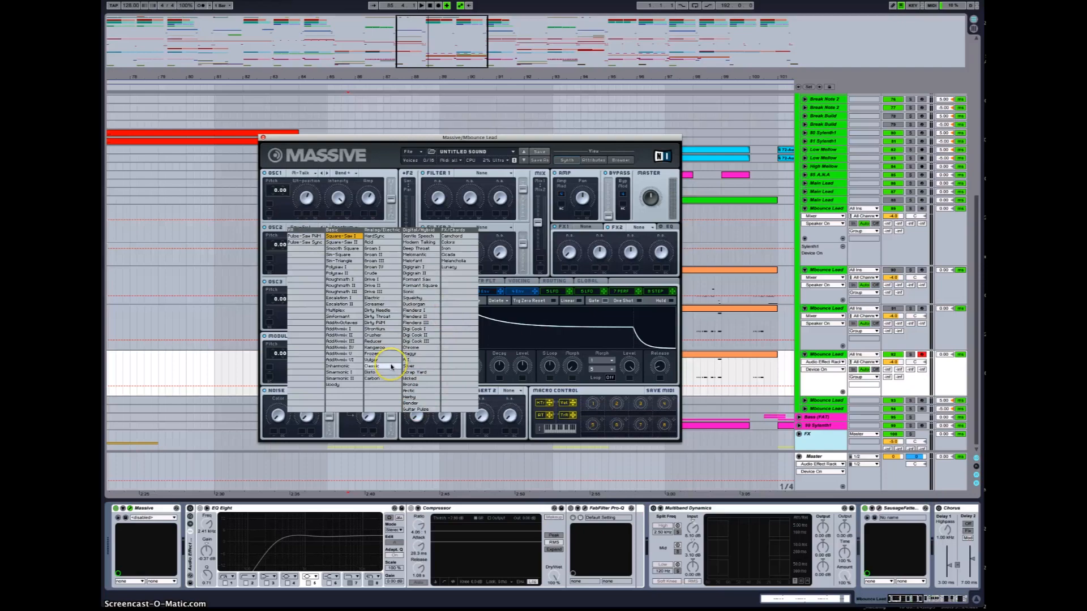
pyautogui.click(346, 385)
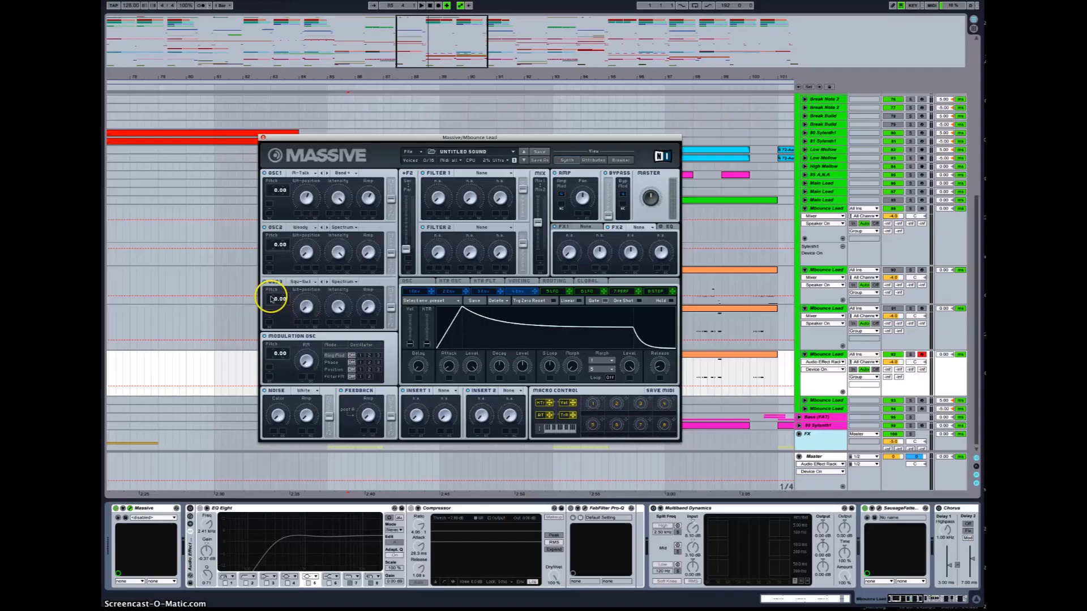
# Step: Set oscillator 3's pitch to -12.00 semitones
pyautogui.moveTo(271, 298); pyautogui.dragTo(271, 309)
pyautogui.click(367, 306)
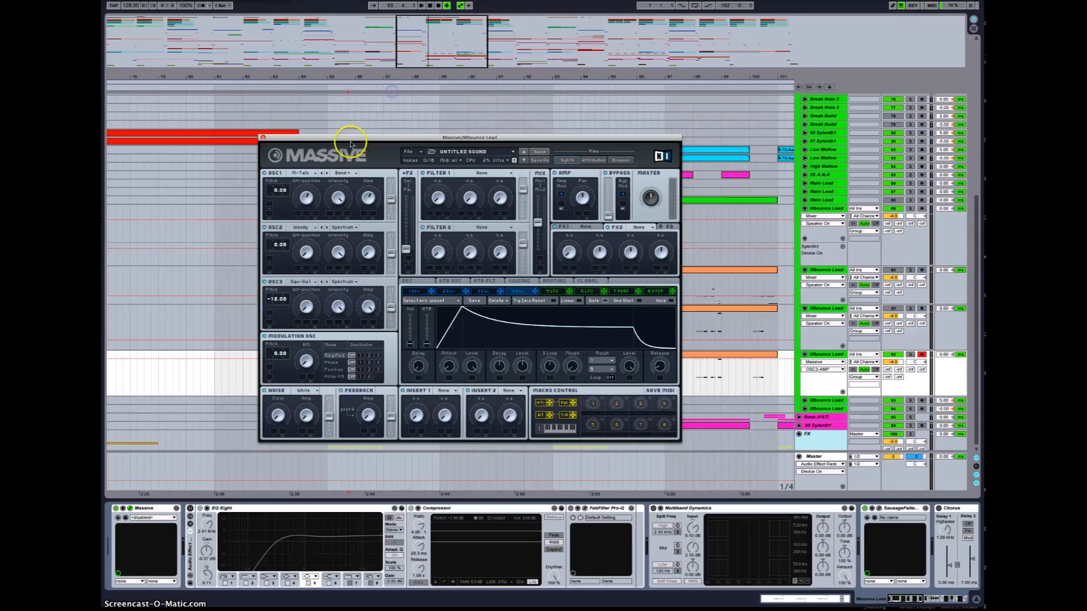
pyautogui.click(311, 306)
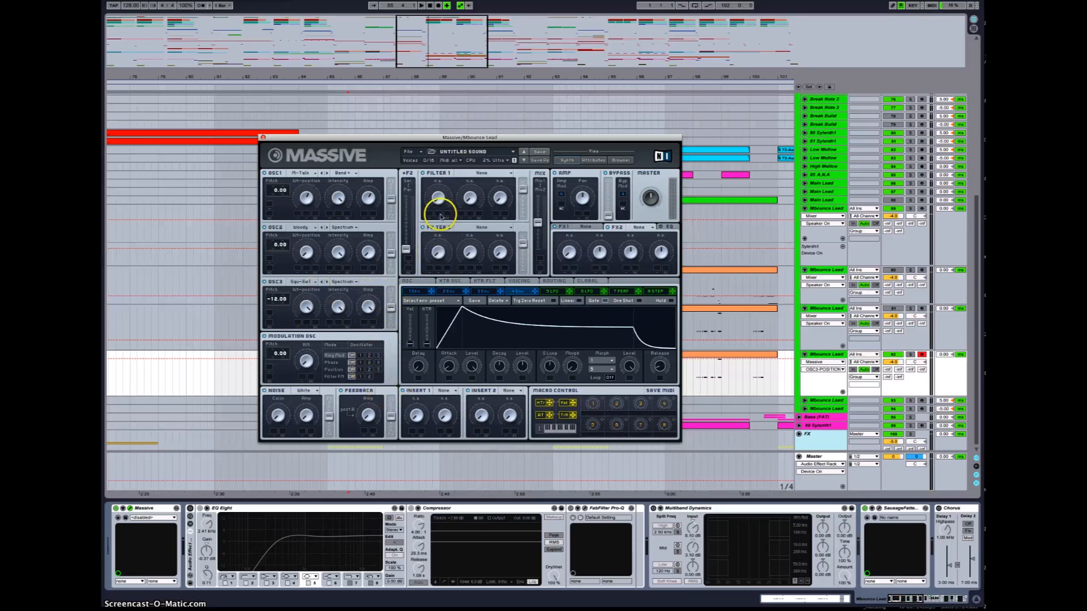
# Step: Set Filter 1's type to Bandreject and raise the routing fader feeding it
pyautogui.click(473, 173)
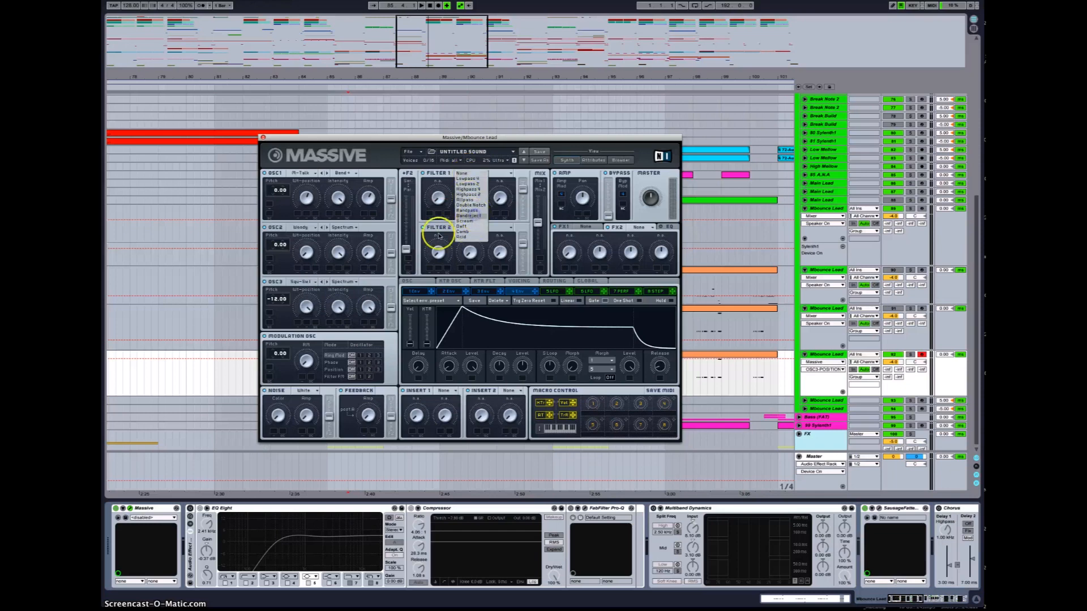
pyautogui.click(470, 216)
pyautogui.moveTo(405, 250); pyautogui.dragTo(406, 221)
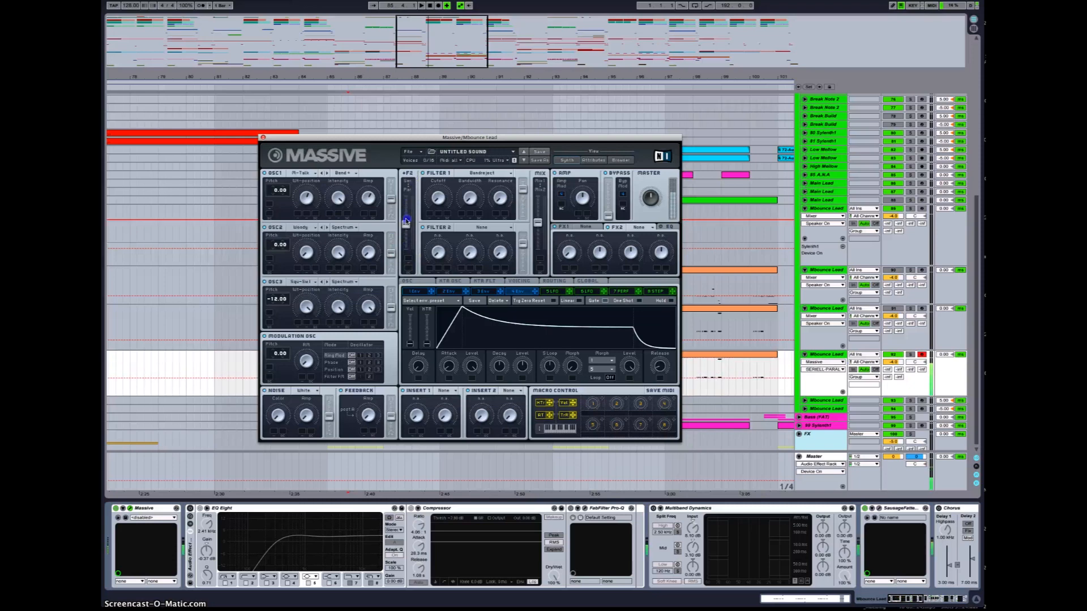
# Step: Adjust Filter 1's cutoff, resonance and mix levels along with the oscillator-to-filter routing faders
pyautogui.moveTo(523, 190); pyautogui.dragTo(528, 107)
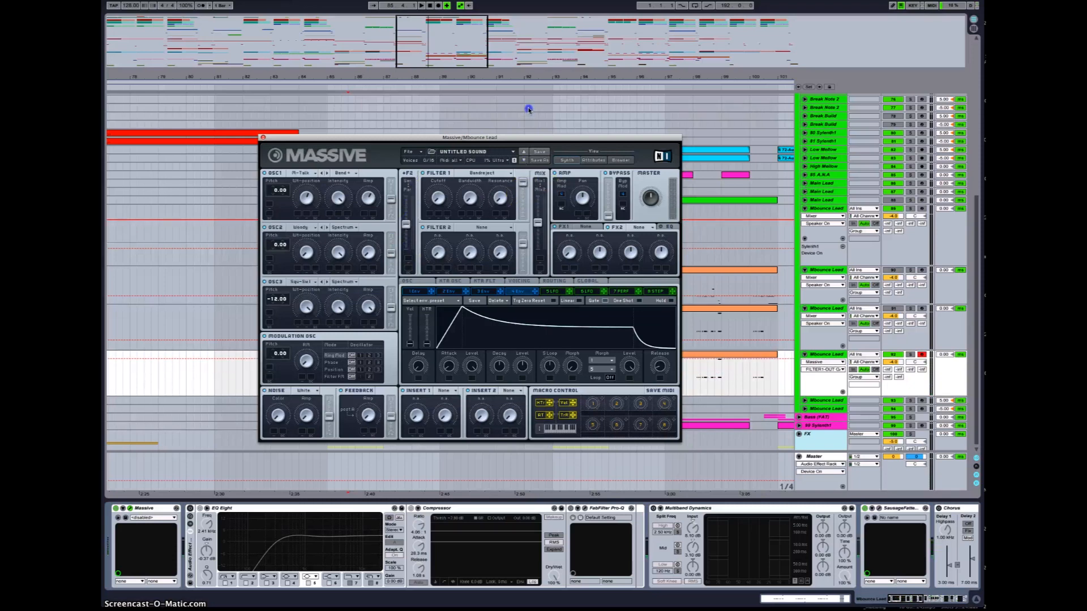
pyautogui.moveTo(440, 198); pyautogui.dragTo(469, 165)
pyautogui.moveTo(494, 194); pyautogui.dragTo(502, 169)
pyautogui.moveTo(448, 209); pyautogui.dragTo(437, 192)
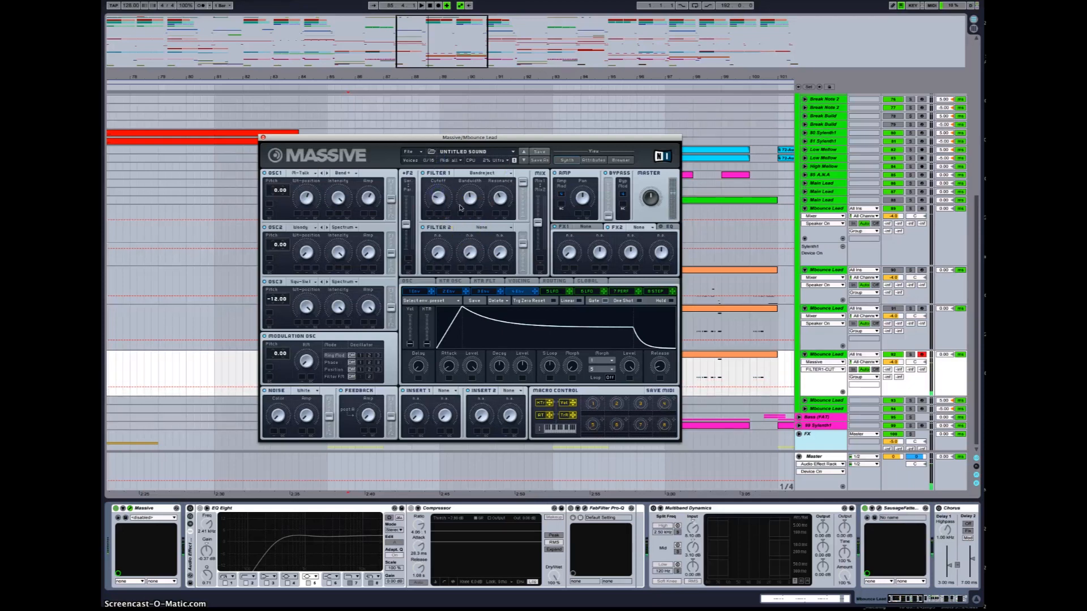
pyautogui.moveTo(539, 221); pyautogui.dragTo(536, 144)
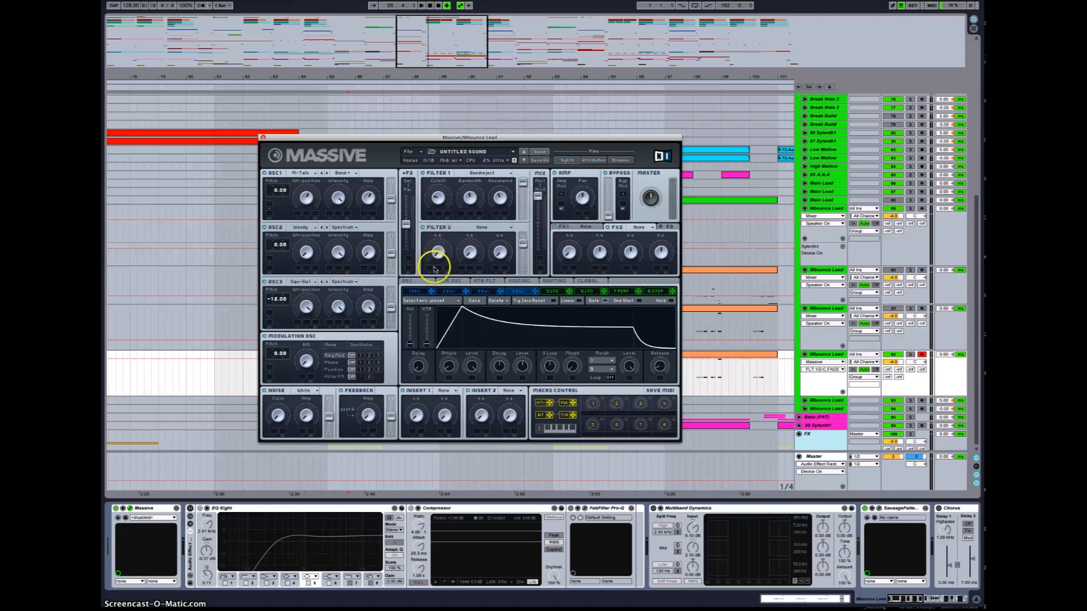
pyautogui.moveTo(406, 223); pyautogui.dragTo(407, 197)
pyautogui.moveTo(409, 253); pyautogui.dragTo(414, 219)
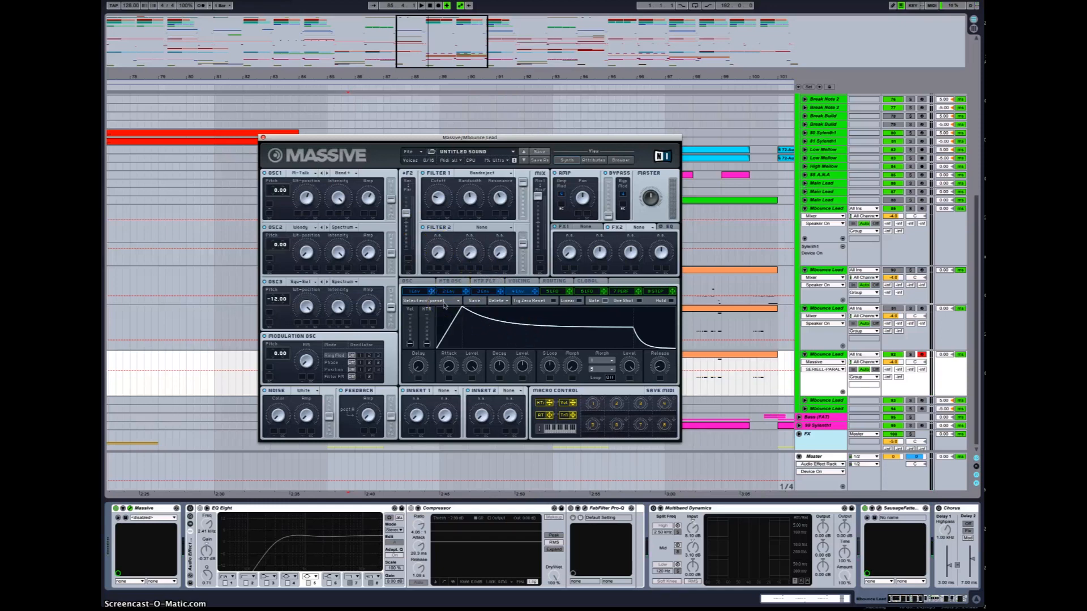
# Step: Add a Parabolic Shaper to Insert 1 and raise its drive and dry/wet amounts
pyautogui.click(442, 391)
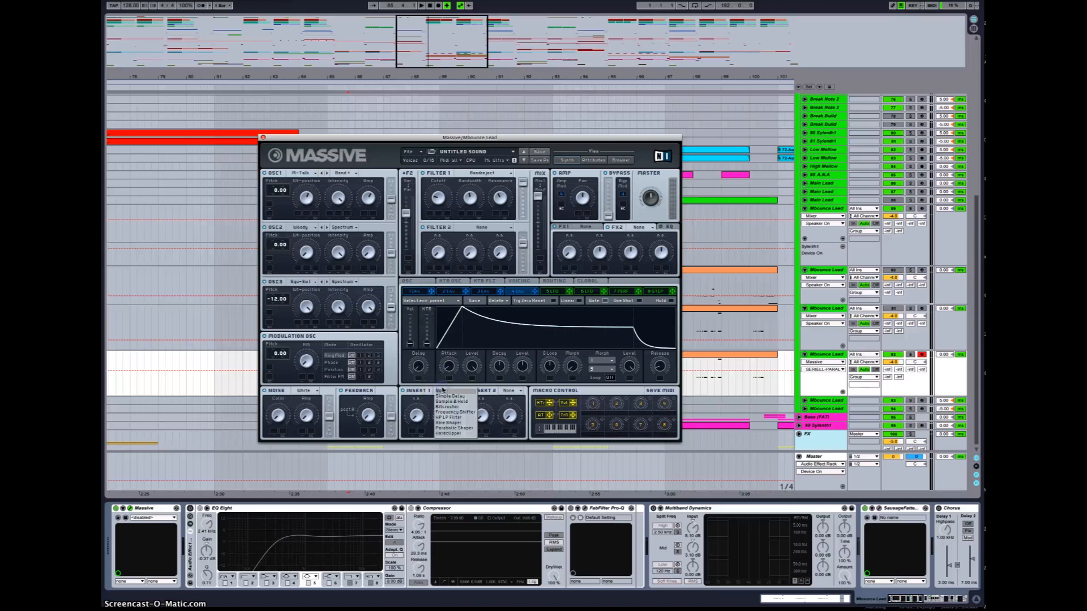
pyautogui.click(452, 429)
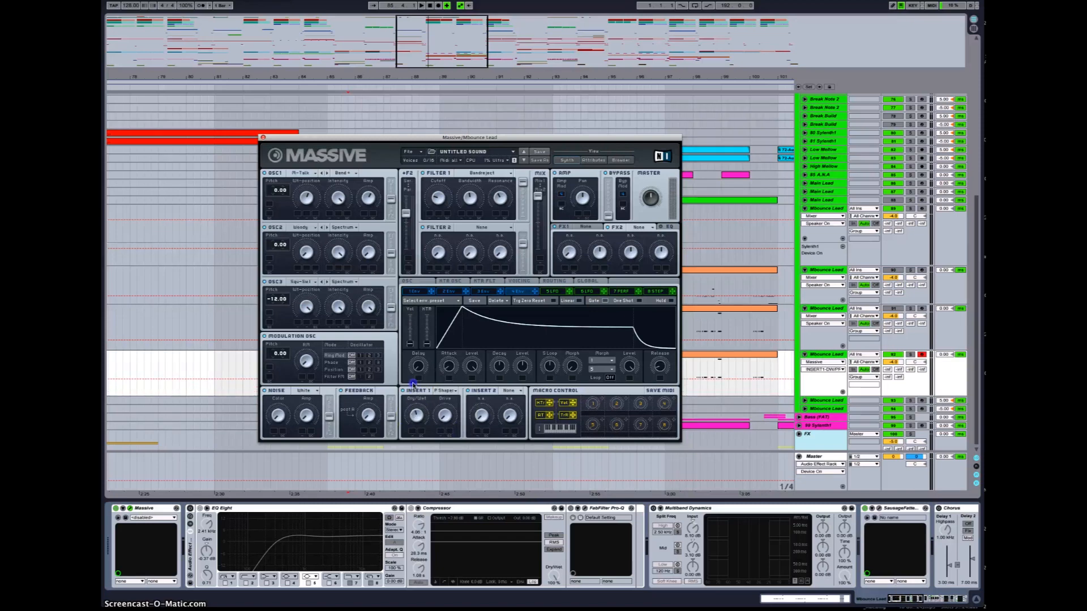
pyautogui.moveTo(444, 415); pyautogui.dragTo(447, 263)
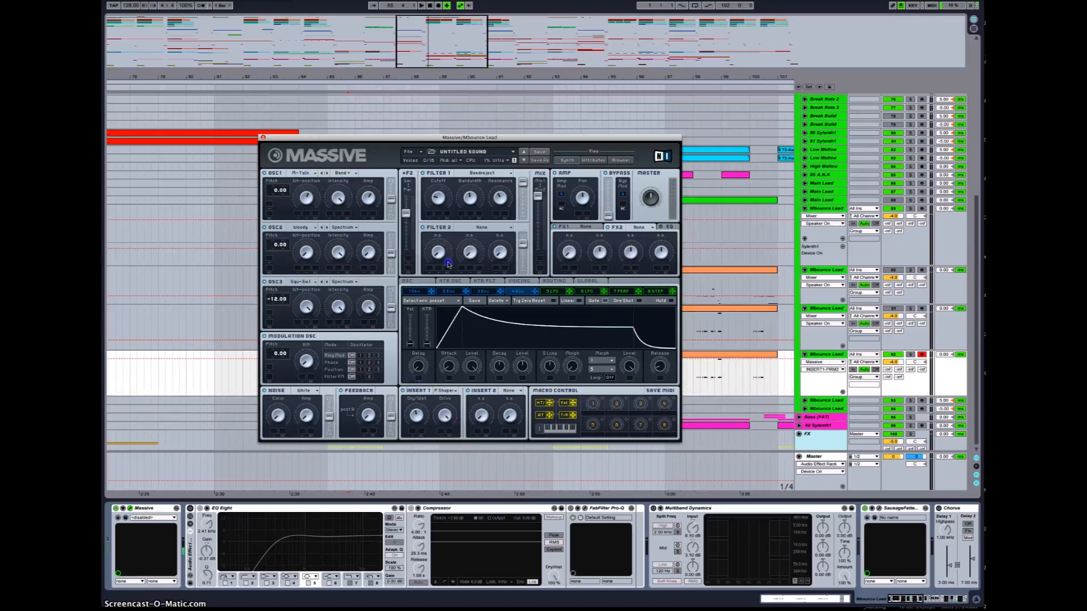
pyautogui.click(425, 417)
pyautogui.moveTo(420, 417); pyautogui.dragTo(420, 423)
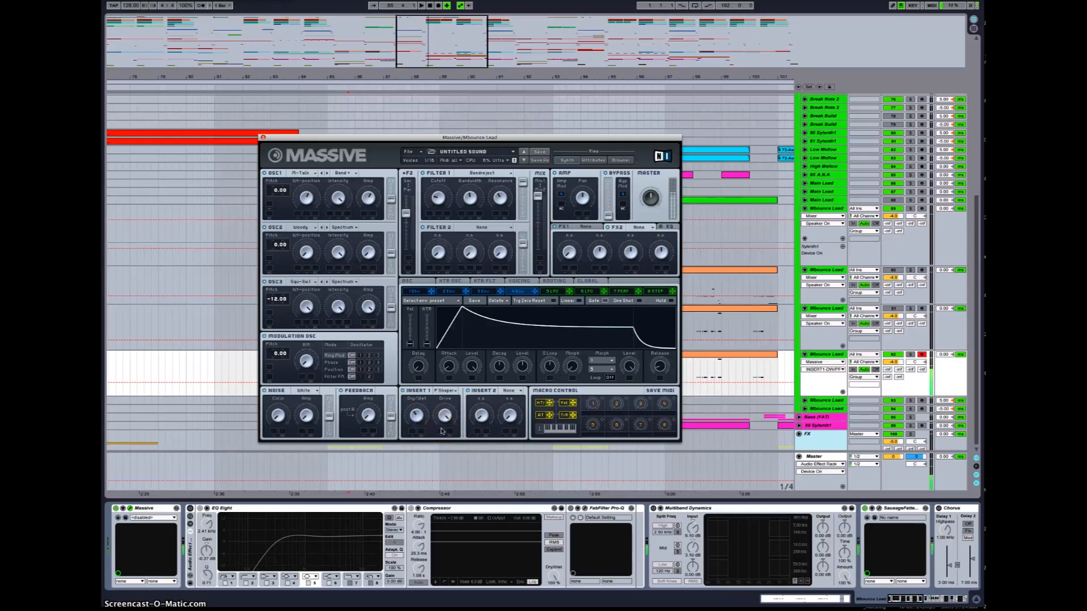
# Step: Reshape the amplitude envelope by raising its decay level and adjusting the release
pyautogui.click(513, 425)
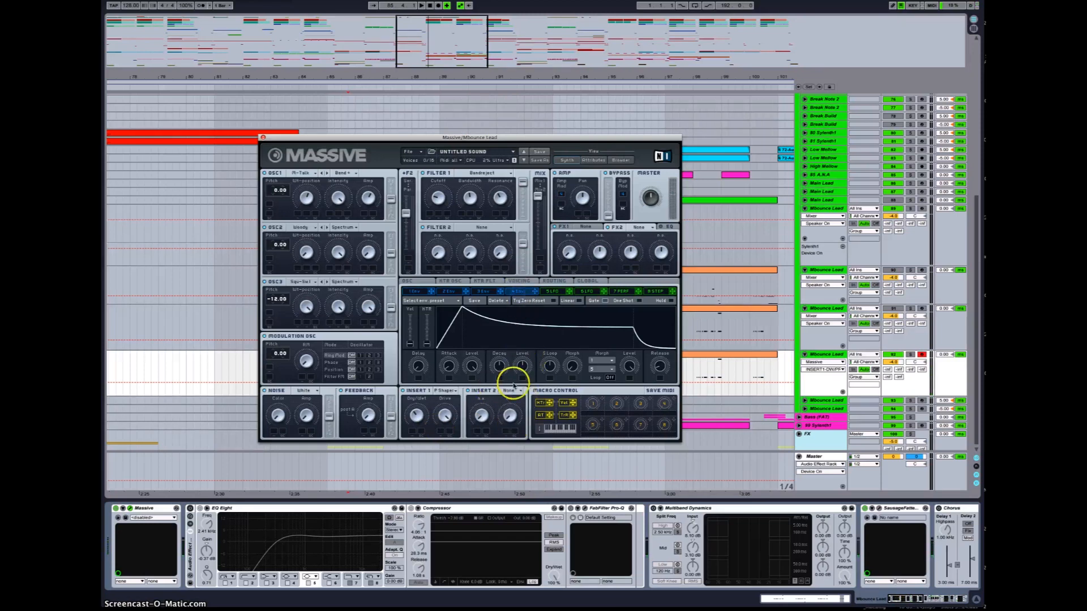
pyautogui.moveTo(524, 368); pyautogui.dragTo(532, 285)
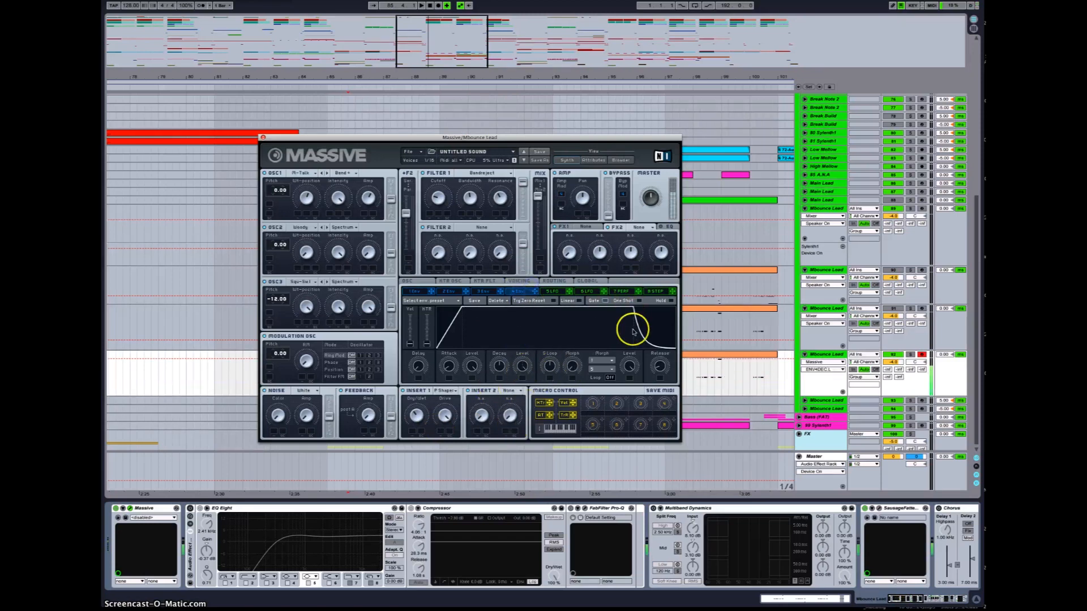
pyautogui.moveTo(657, 363); pyautogui.dragTo(659, 360)
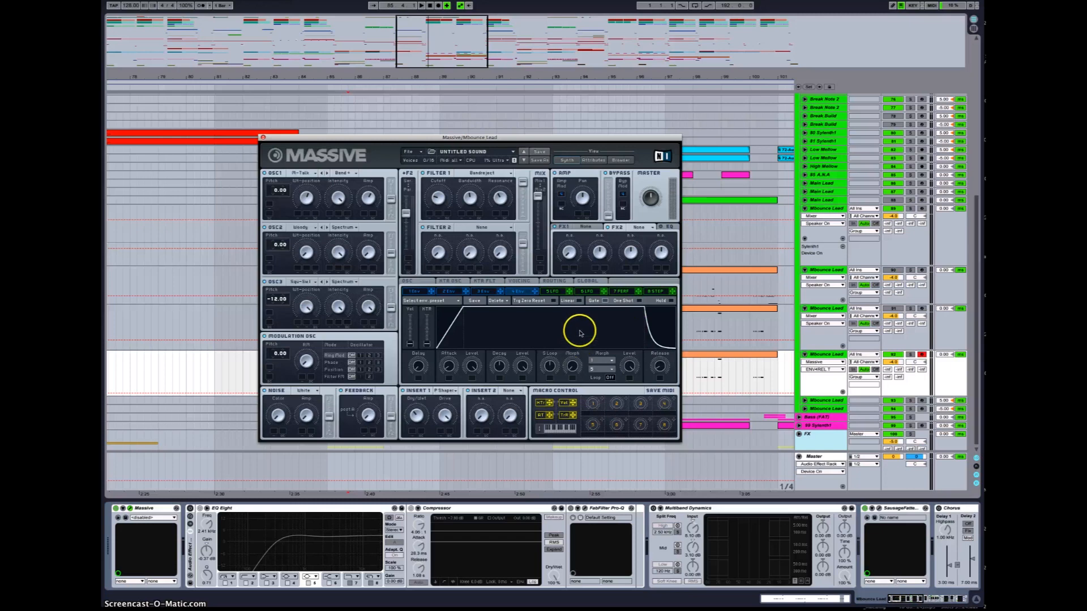
# Step: Open the OSC settings, adjust the glide time, and set the pitchbend range to 12 up and -12 down
pyautogui.click(407, 282)
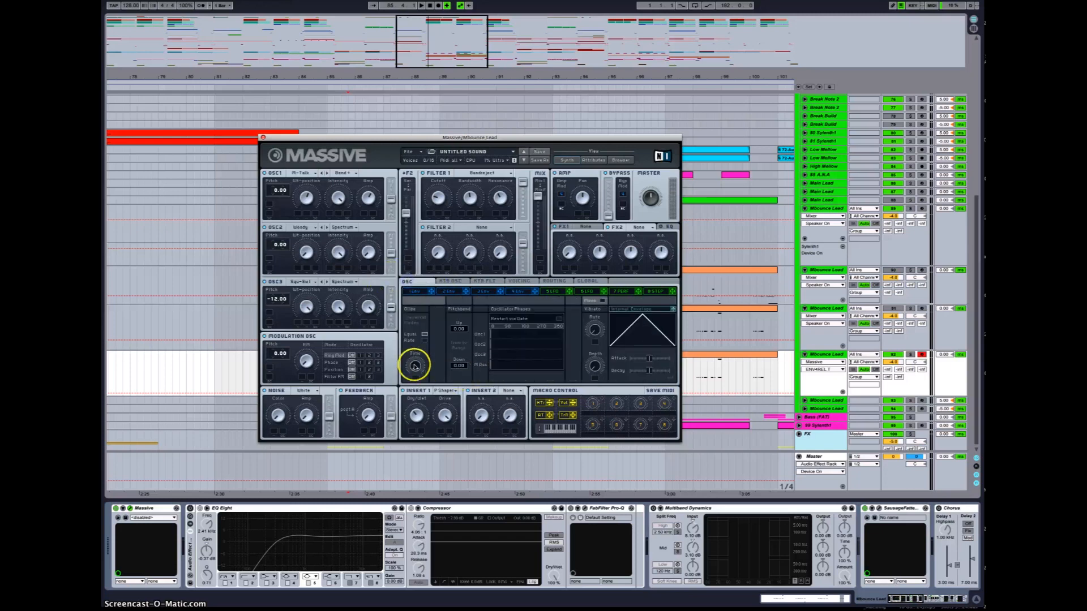
pyautogui.click(414, 367)
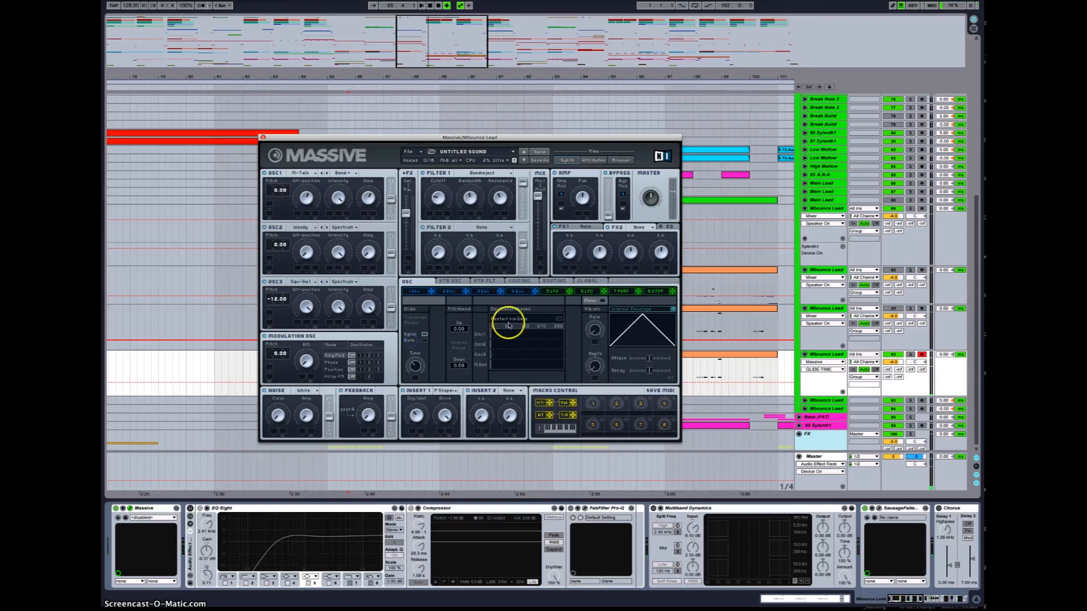
pyautogui.click(457, 329)
pyautogui.click(458, 367)
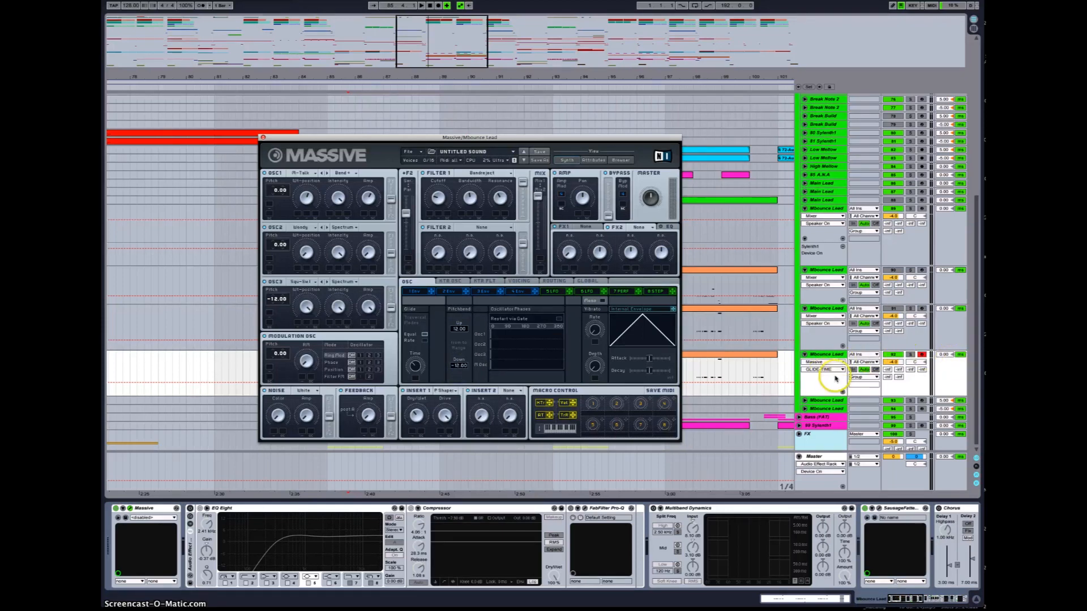
# Step: Adjust the vibrato rate and vibrato depth in the OSC settings
pyautogui.click(757, 368)
pyautogui.click(561, 320)
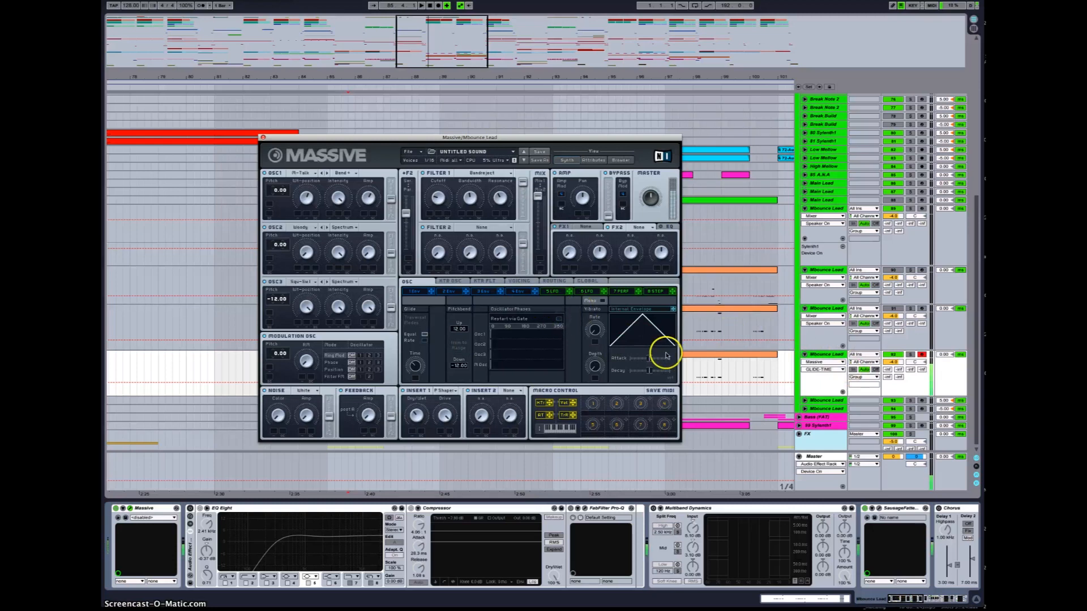
pyautogui.click(595, 331)
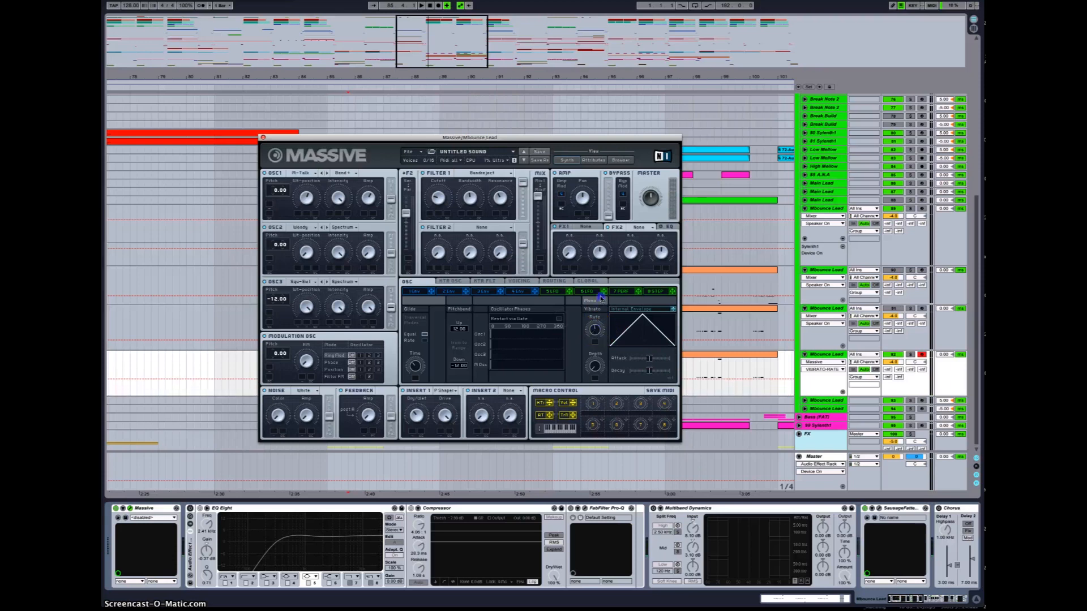
pyautogui.click(593, 367)
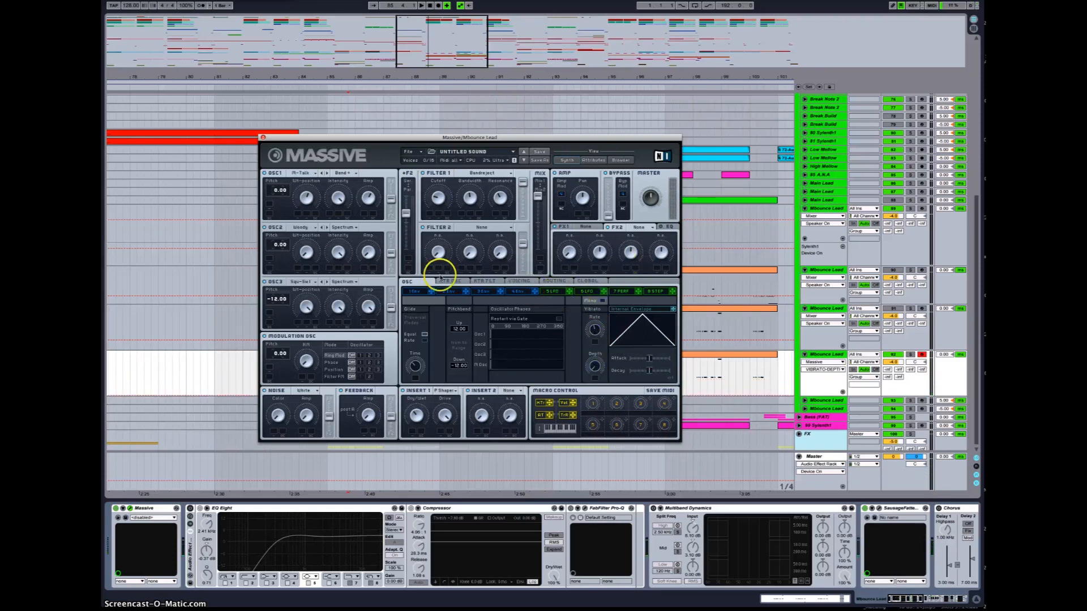
# Step: In the Voicing settings, raise the unison voice count and widen the unison pan position spread
pyautogui.click(450, 281)
pyautogui.click(484, 281)
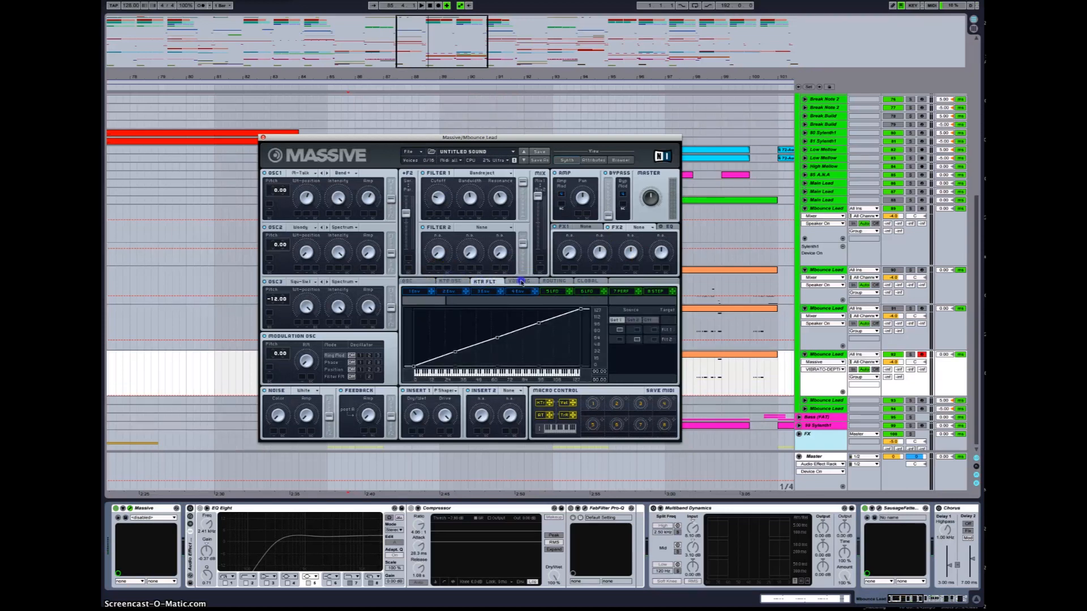
pyautogui.click(521, 281)
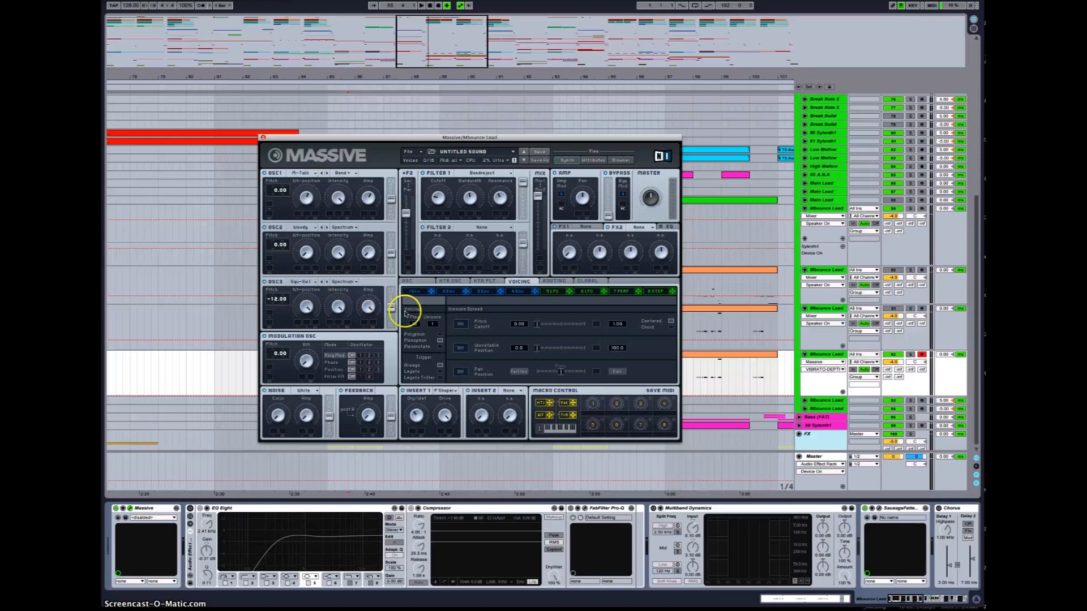
pyautogui.moveTo(434, 324); pyautogui.dragTo(445, 353)
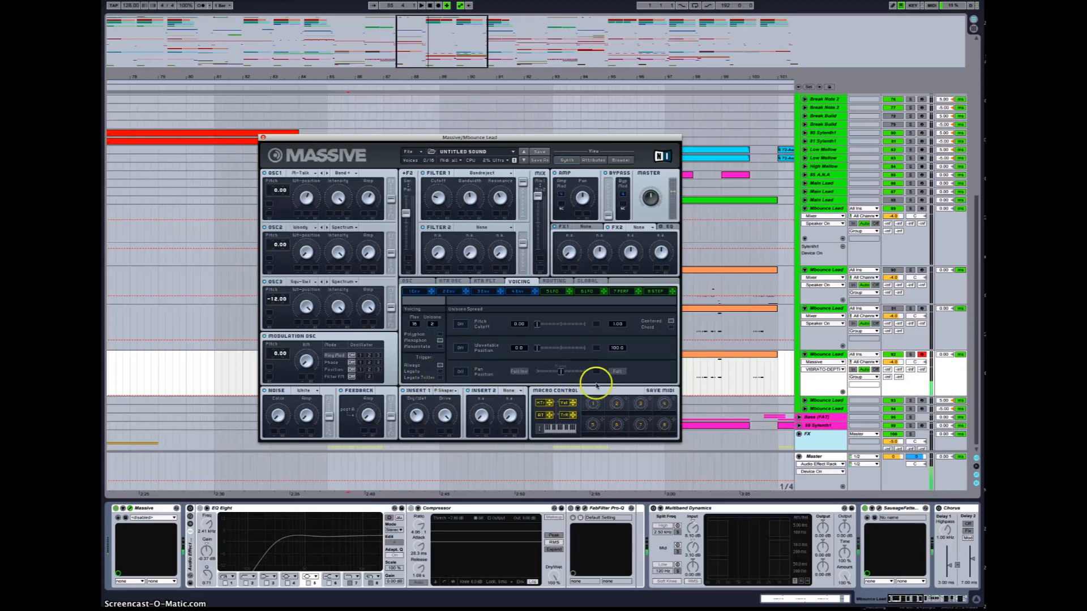
pyautogui.click(560, 372)
pyautogui.moveTo(560, 372); pyautogui.dragTo(476, 369)
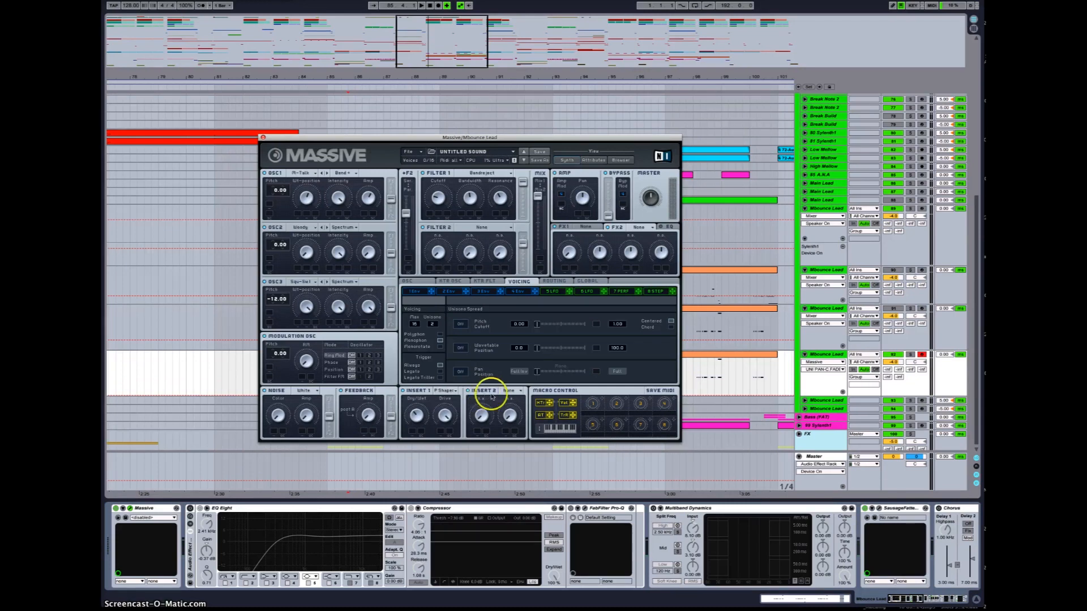
# Step: Load C-Tube into the FX1 slot and raise its dry/wet amount
pyautogui.click(589, 228)
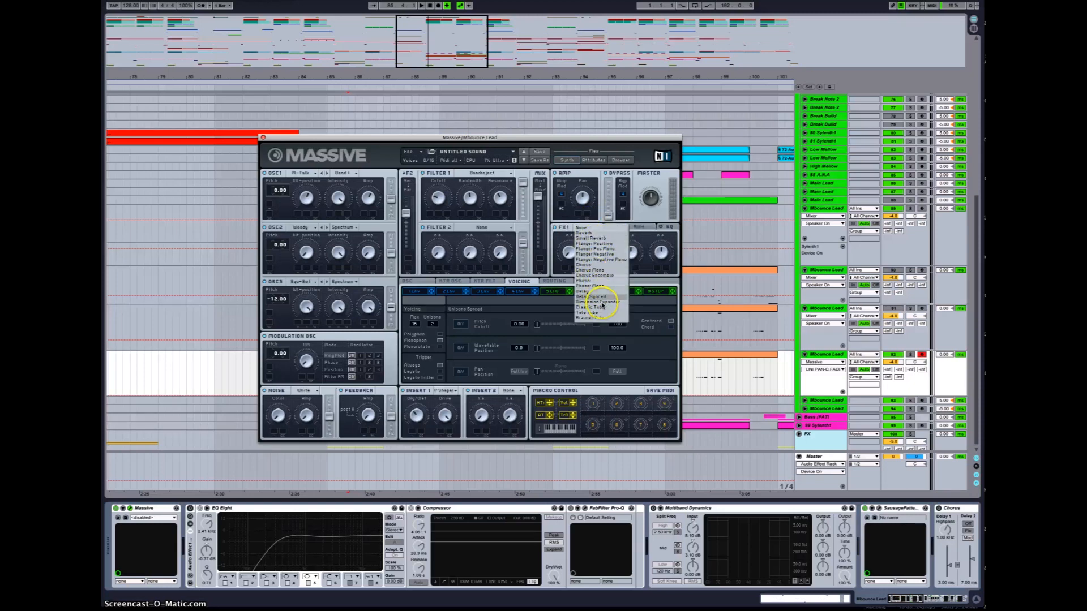
pyautogui.click(591, 307)
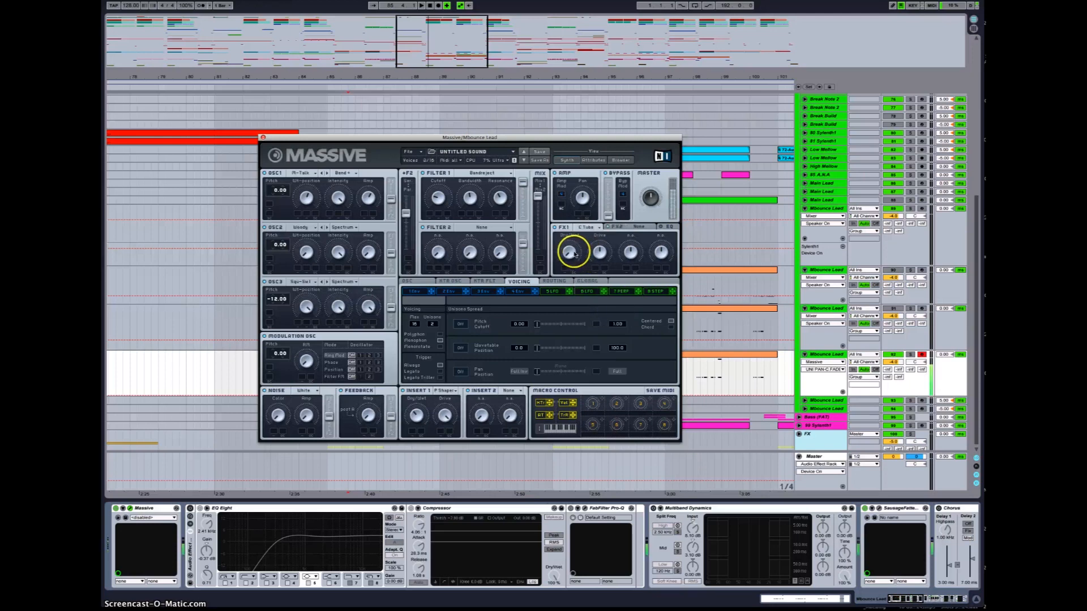
pyautogui.click(599, 252)
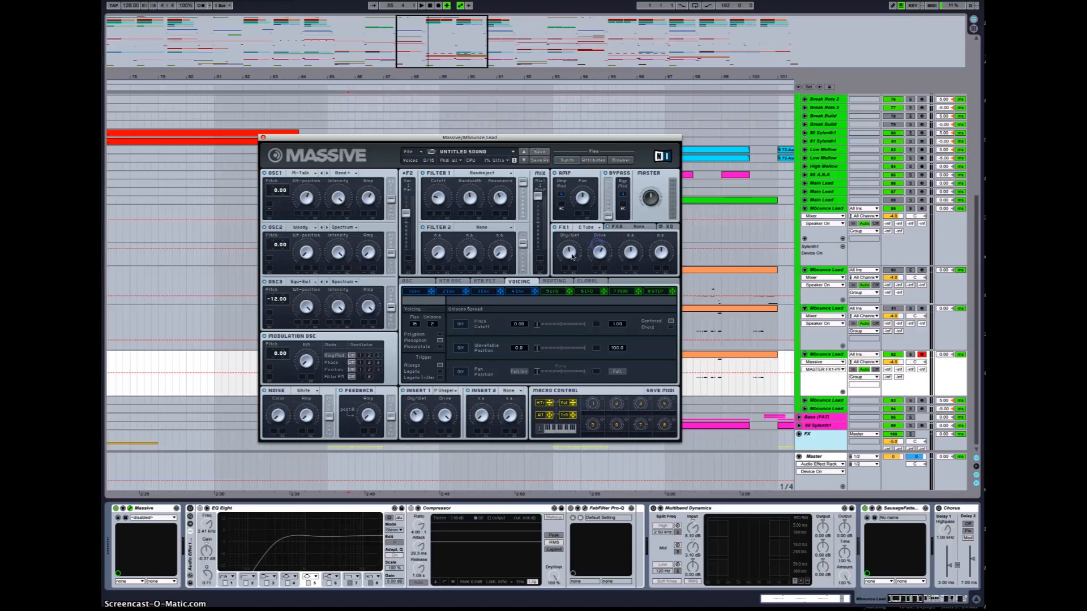
pyautogui.press('XF86AudioRaiseVolume')
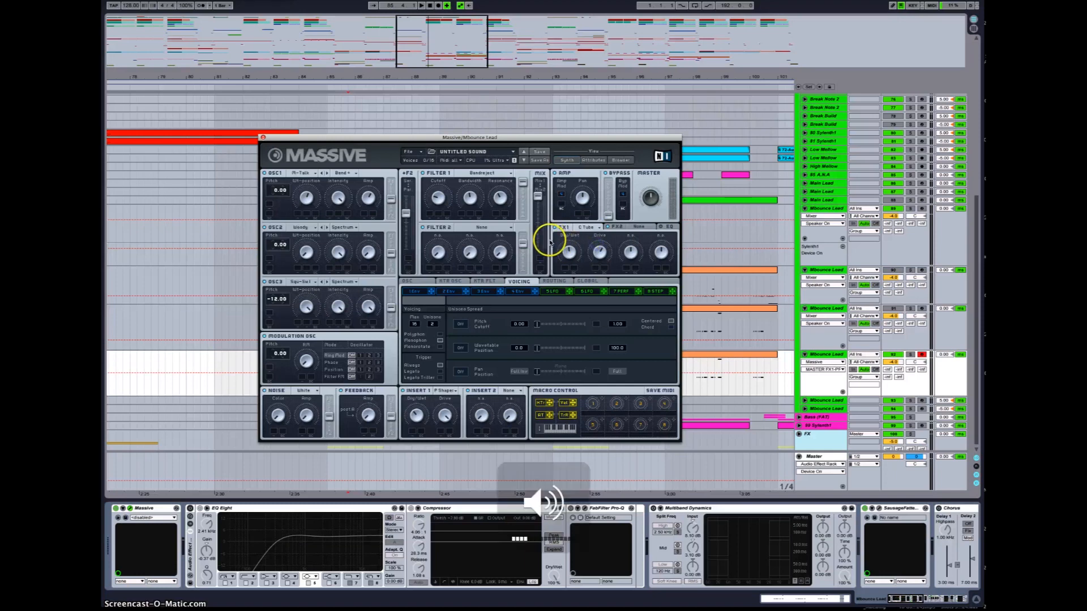
pyautogui.moveTo(568, 253); pyautogui.dragTo(571, 207)
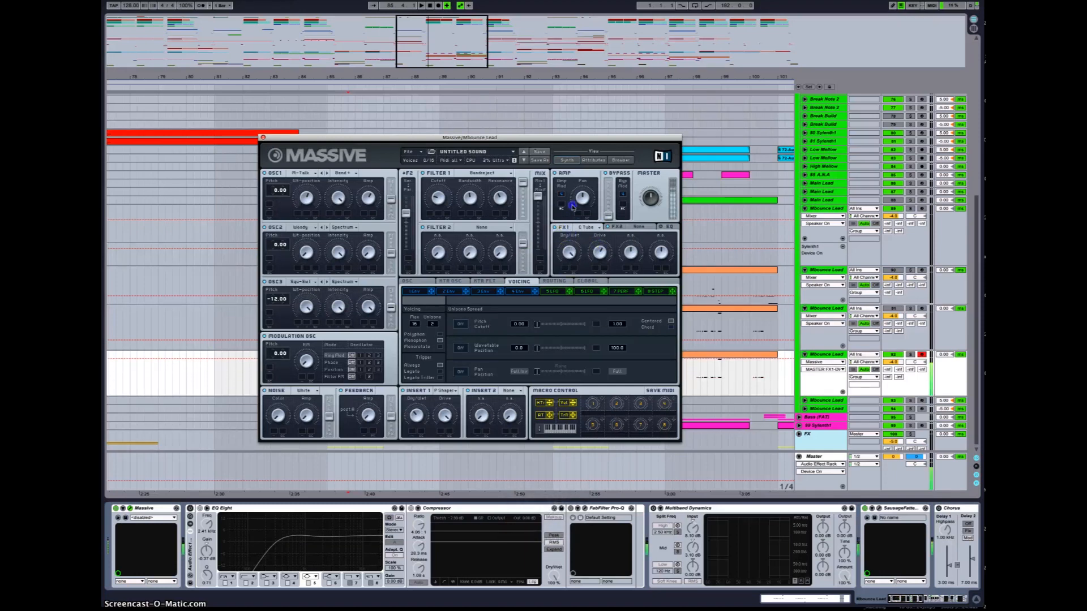
# Step: Load Dimension Expander into the FX2 slot and adjust its second knob
pyautogui.click(587, 229)
pyautogui.click(593, 317)
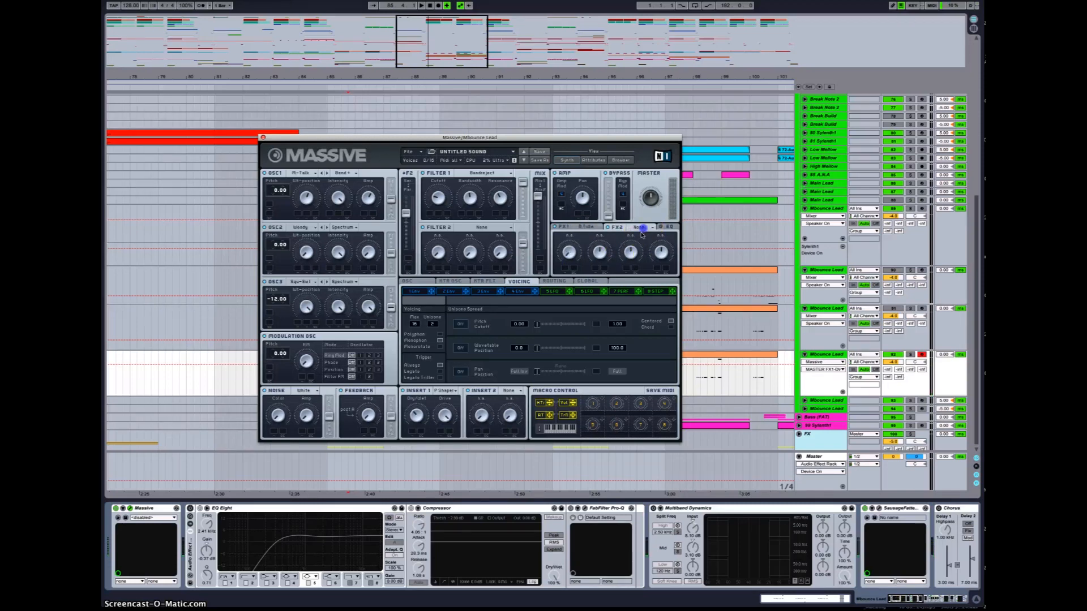
pyautogui.click(643, 226)
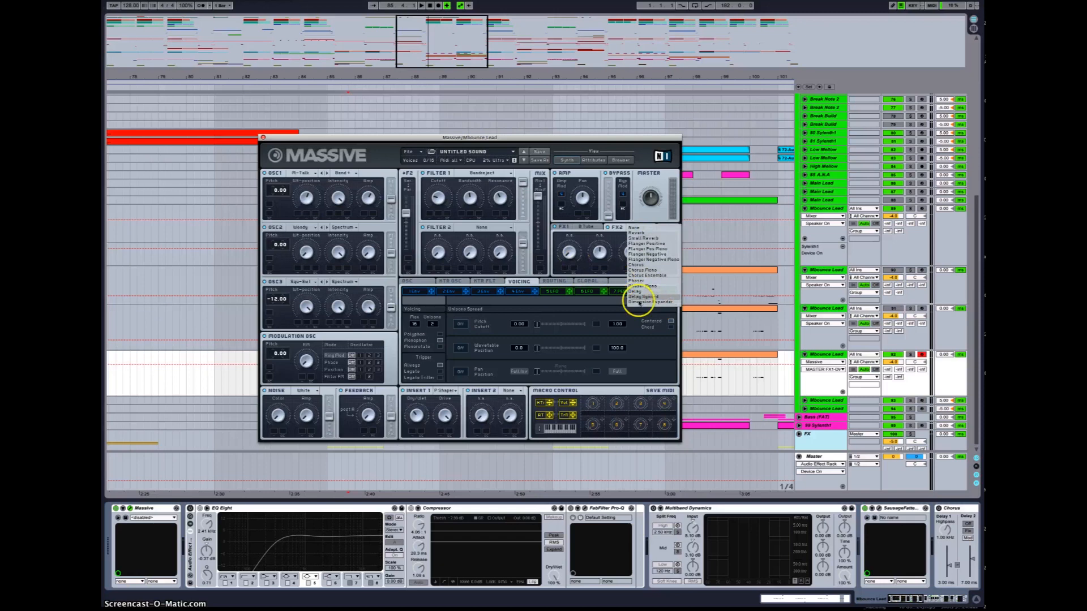
pyautogui.click(644, 303)
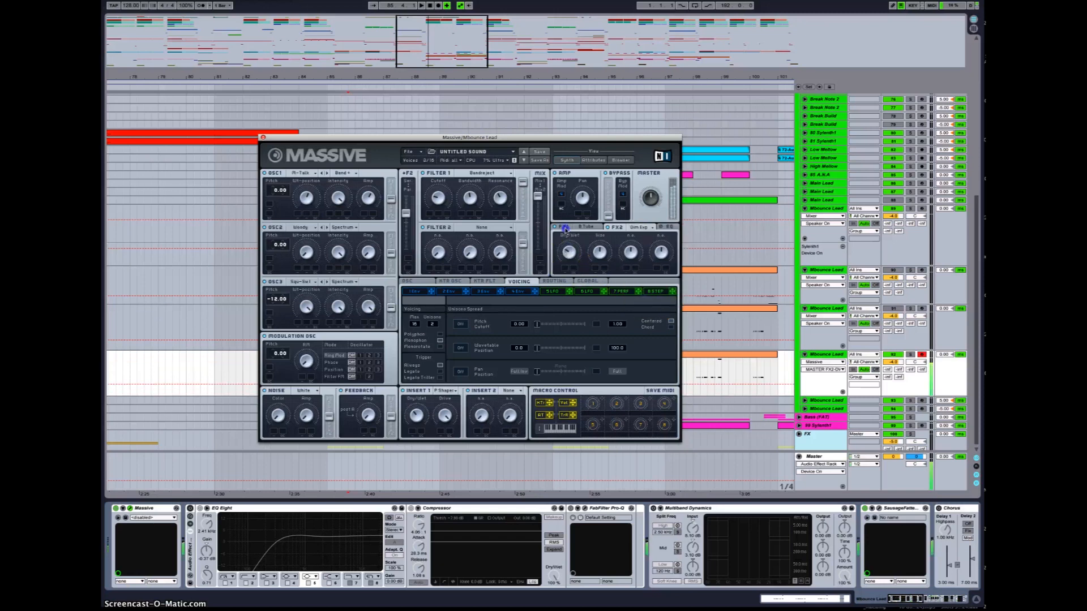
pyautogui.moveTo(601, 250); pyautogui.dragTo(596, 268)
# Step: Open the EQ section and adjust the low shelf, boost and frequency controls
pyautogui.click(667, 227)
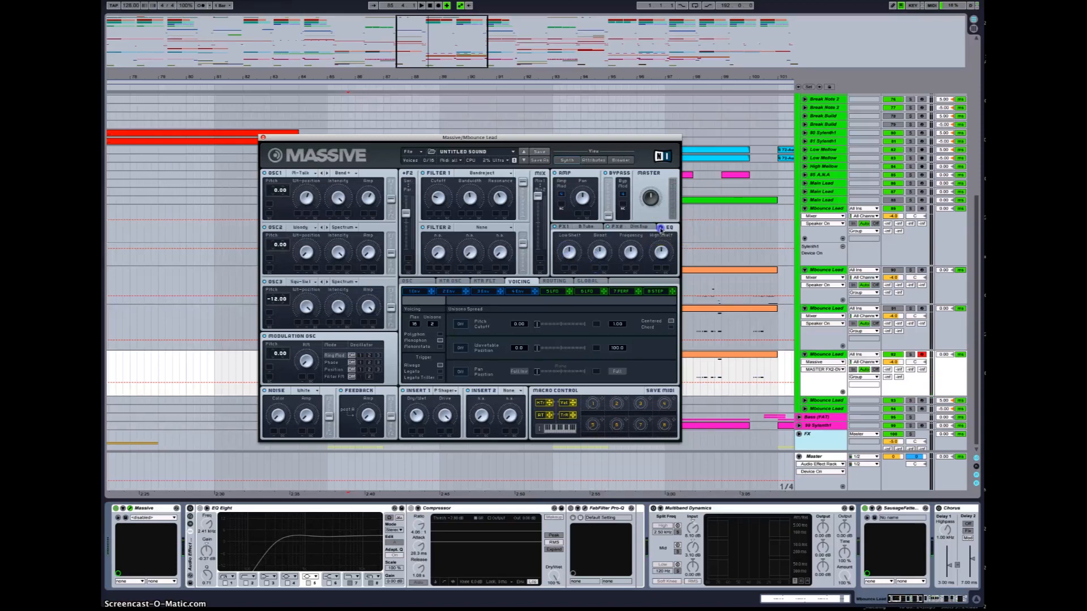
pyautogui.click(569, 252)
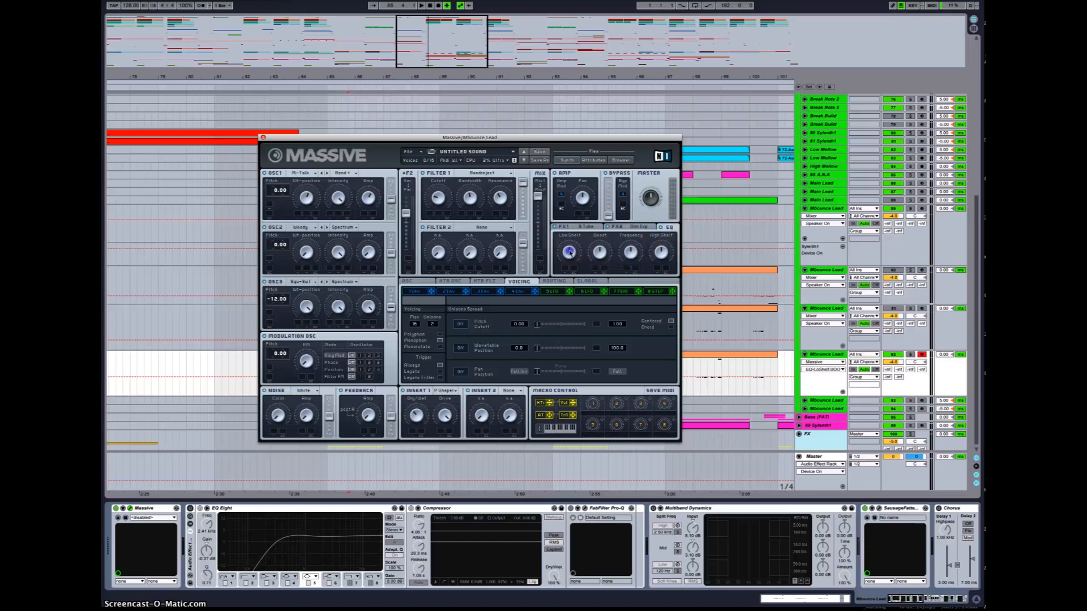
pyautogui.moveTo(568, 252); pyautogui.dragTo(570, 259)
pyautogui.click(600, 252)
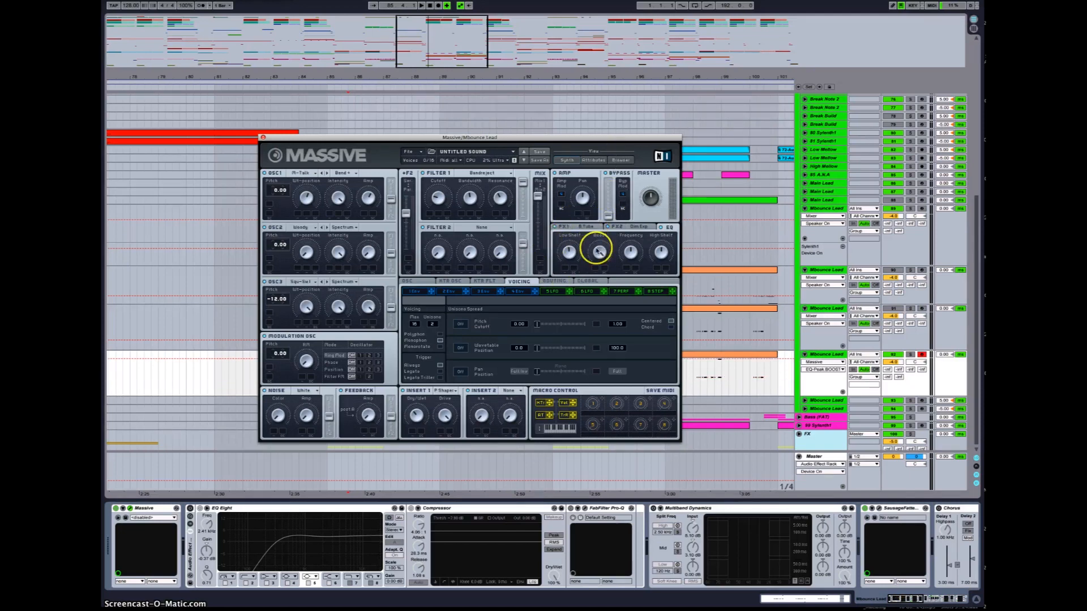
pyautogui.click(633, 255)
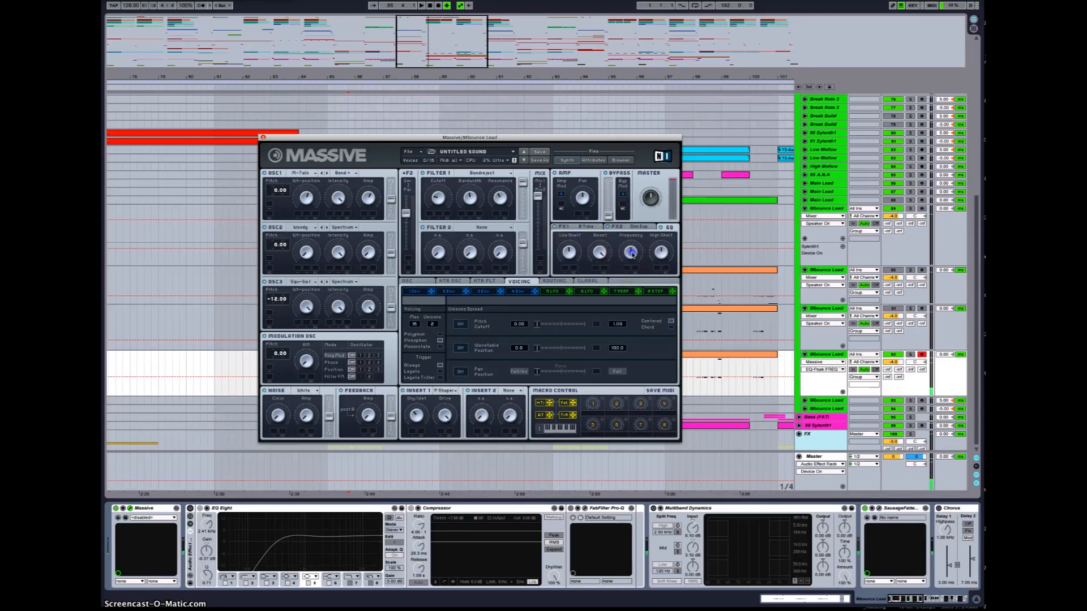
pyautogui.moveTo(633, 253); pyautogui.dragTo(666, 232)
pyautogui.click(635, 249)
pyautogui.click(646, 259)
pyautogui.moveTo(646, 262); pyautogui.dragTo(623, 270)
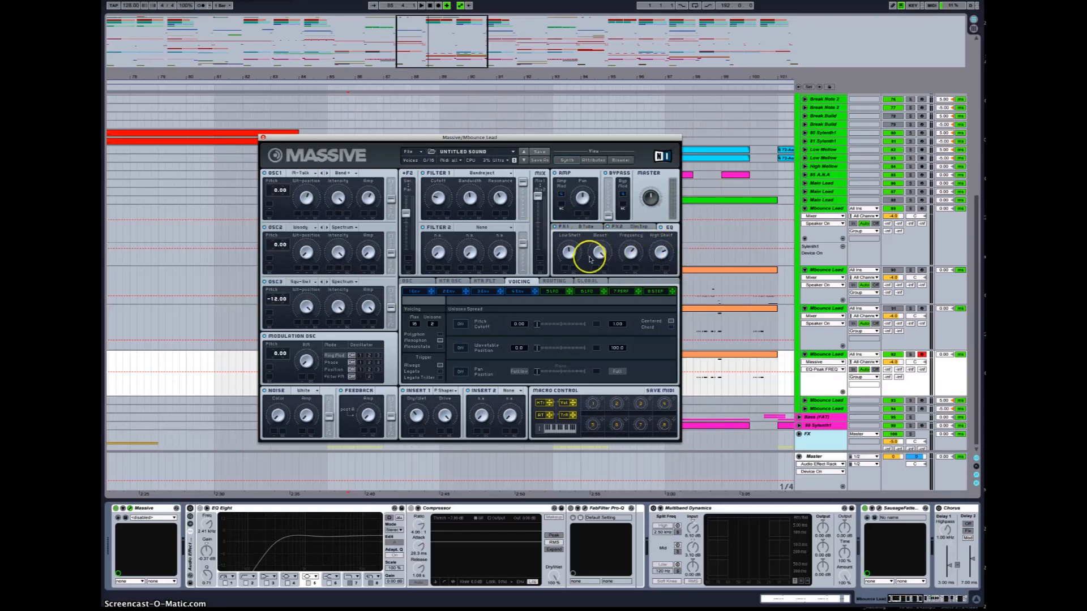
pyautogui.moveTo(626, 252); pyautogui.dragTo(631, 253)
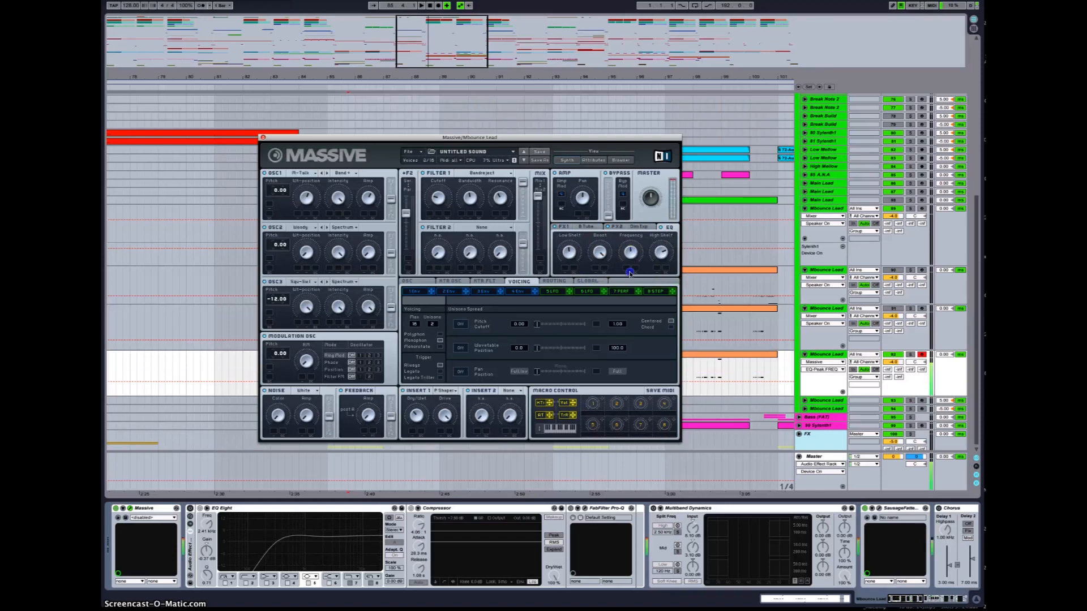
pyautogui.click(632, 255)
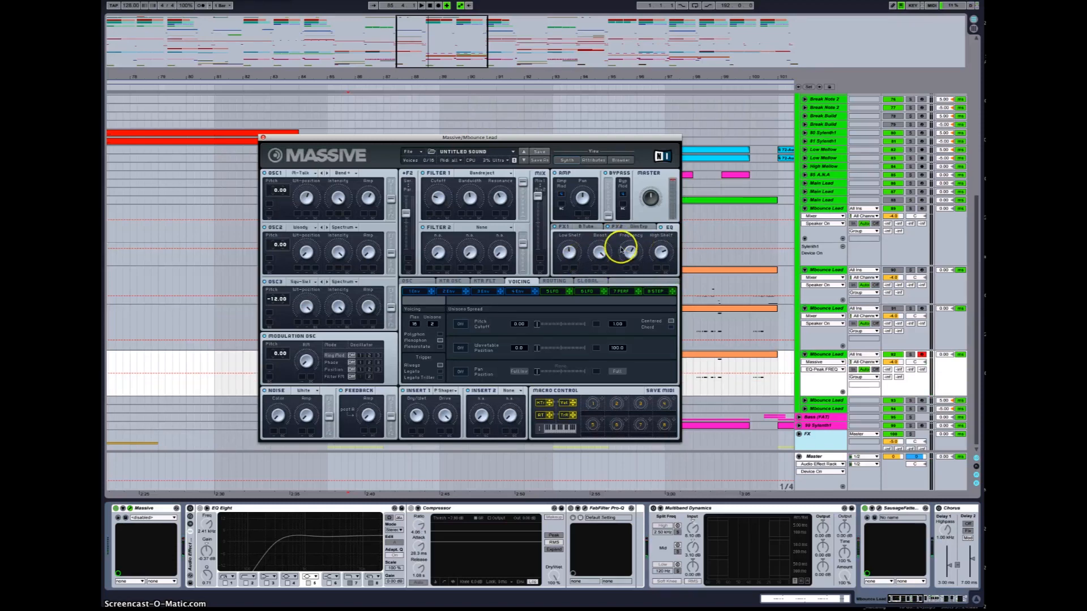
pyautogui.moveTo(620, 251); pyautogui.dragTo(627, 267)
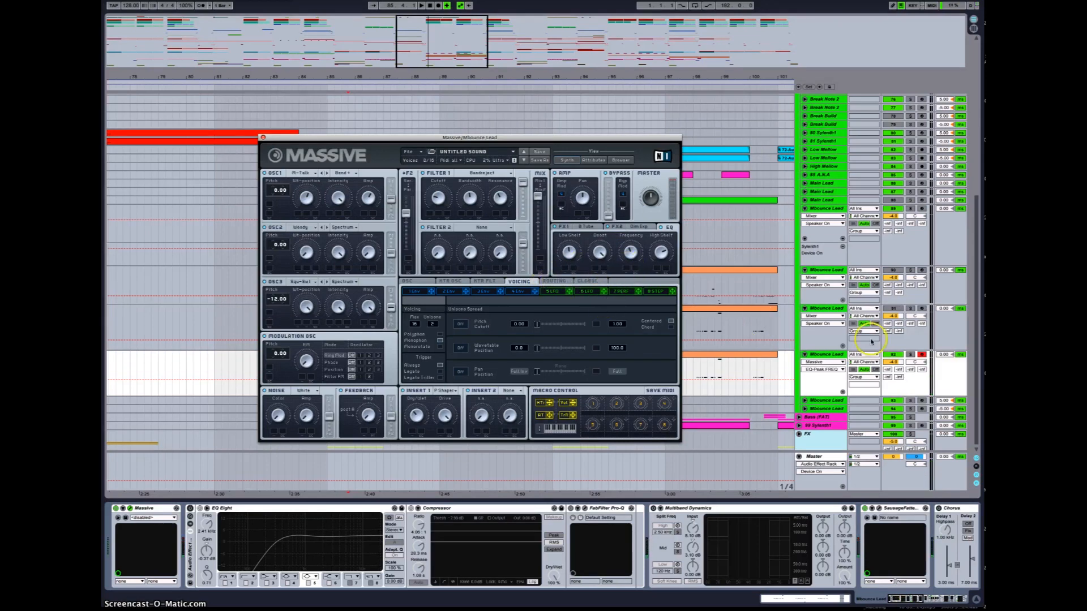
# Step: Solo the Mississauga Lead track and start playback to audition the patch
pyautogui.click(909, 354)
pyautogui.press('space')
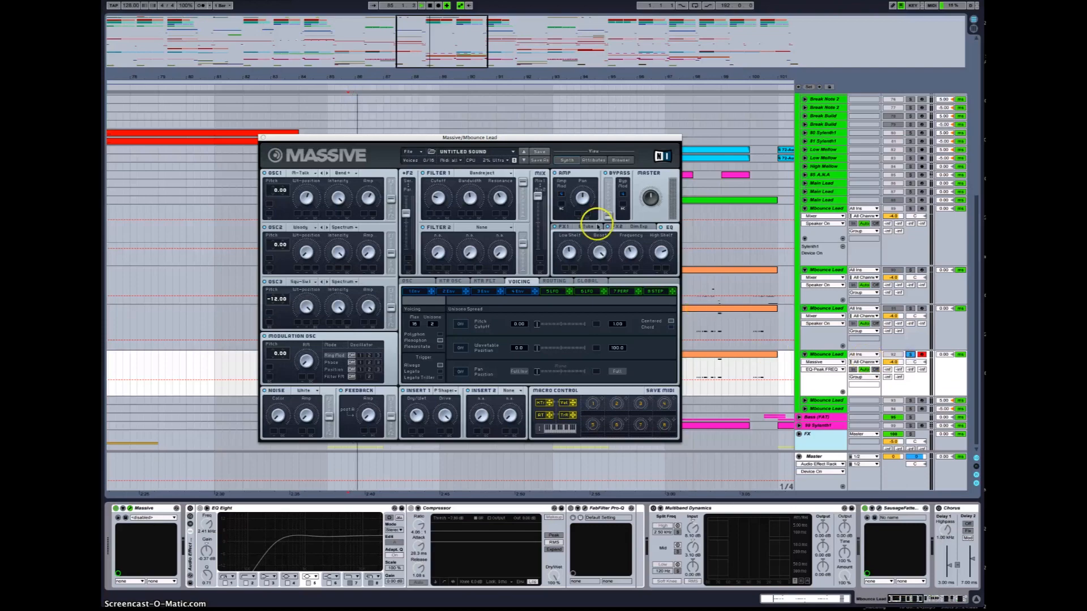
pyautogui.moveTo(514, 138); pyautogui.dragTo(487, 42)
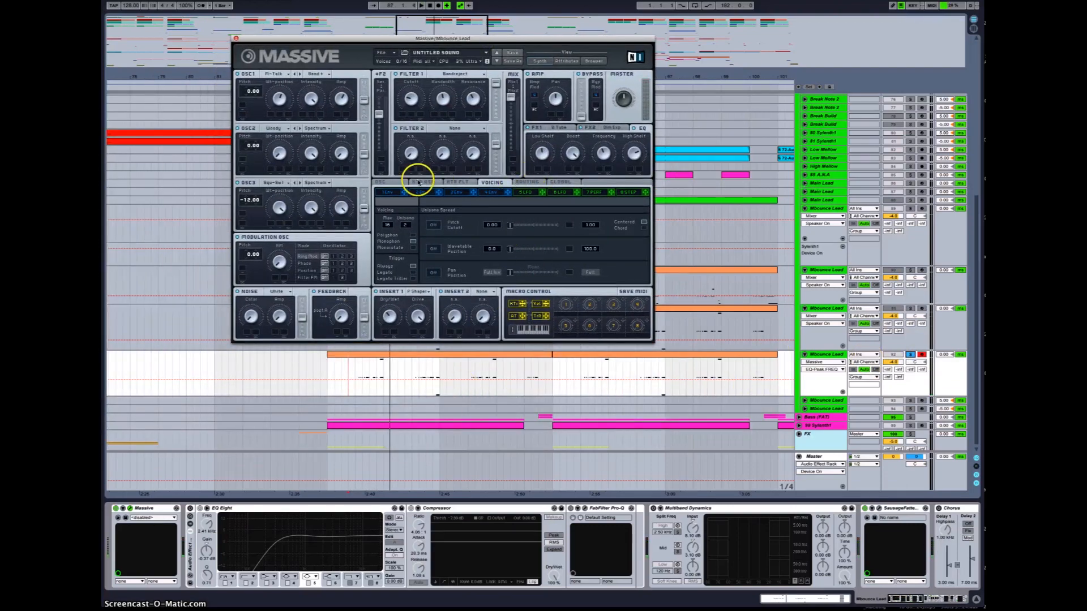
# Step: Switch the Voicing to Monophon with Legato triggering, auditioning the lead with playback between changes
pyautogui.click(386, 183)
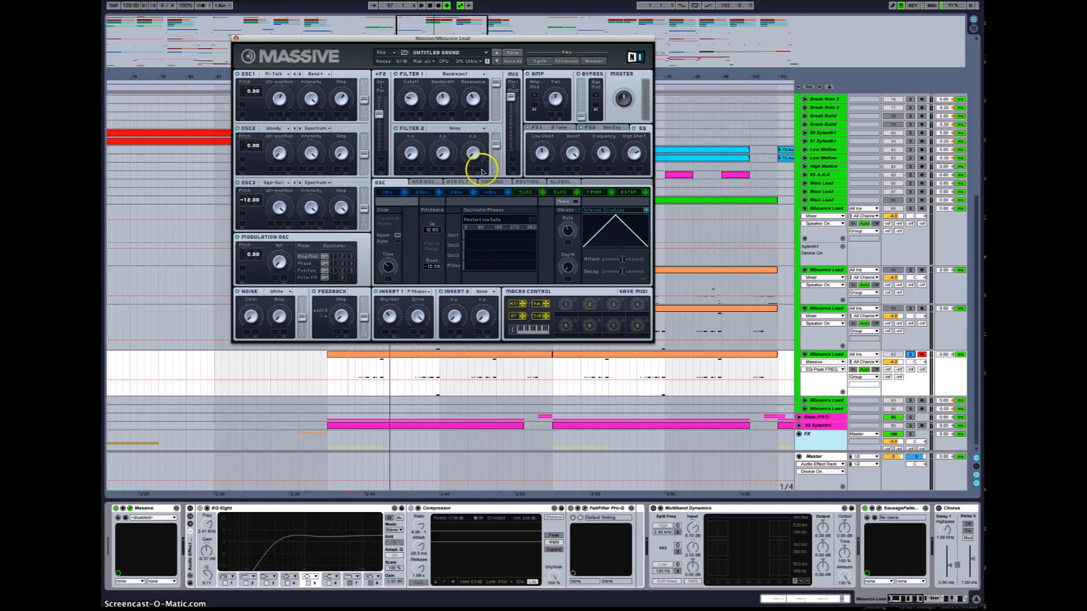
pyautogui.click(492, 182)
pyautogui.click(413, 262)
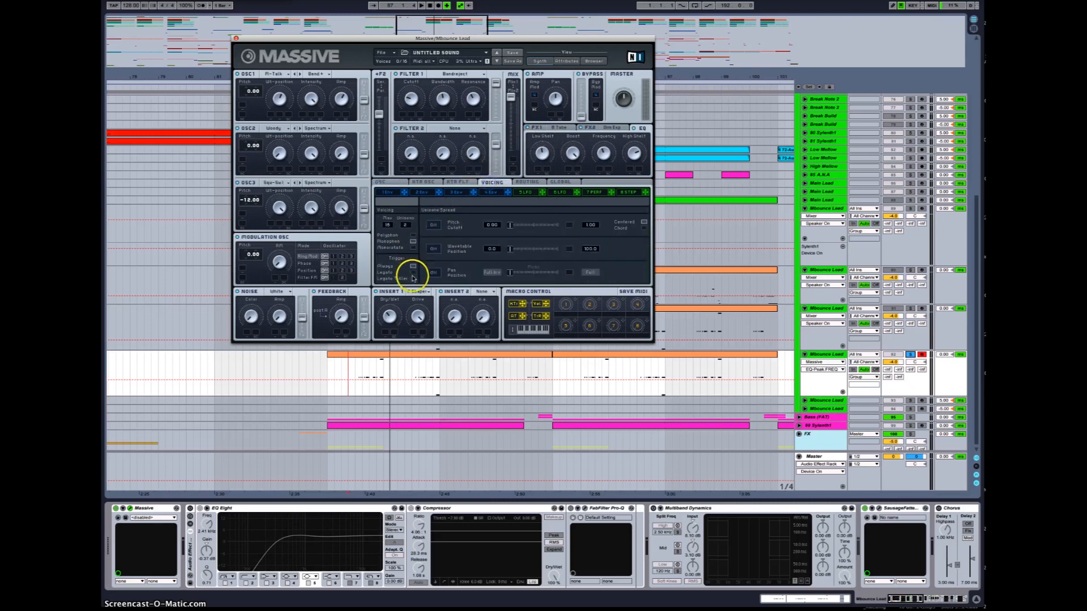
pyautogui.press('space')
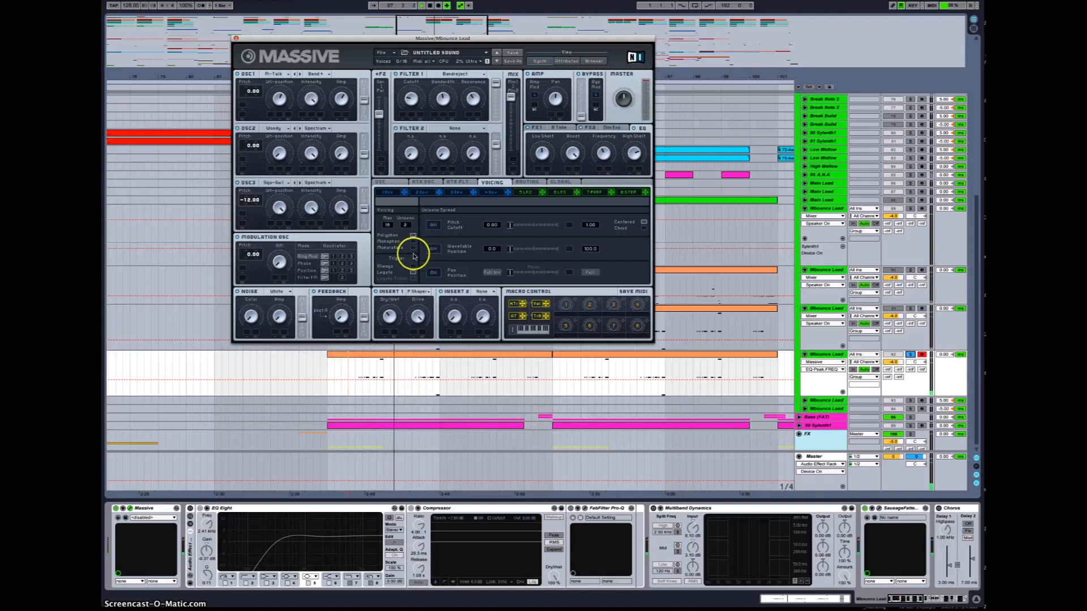
pyautogui.click(415, 248)
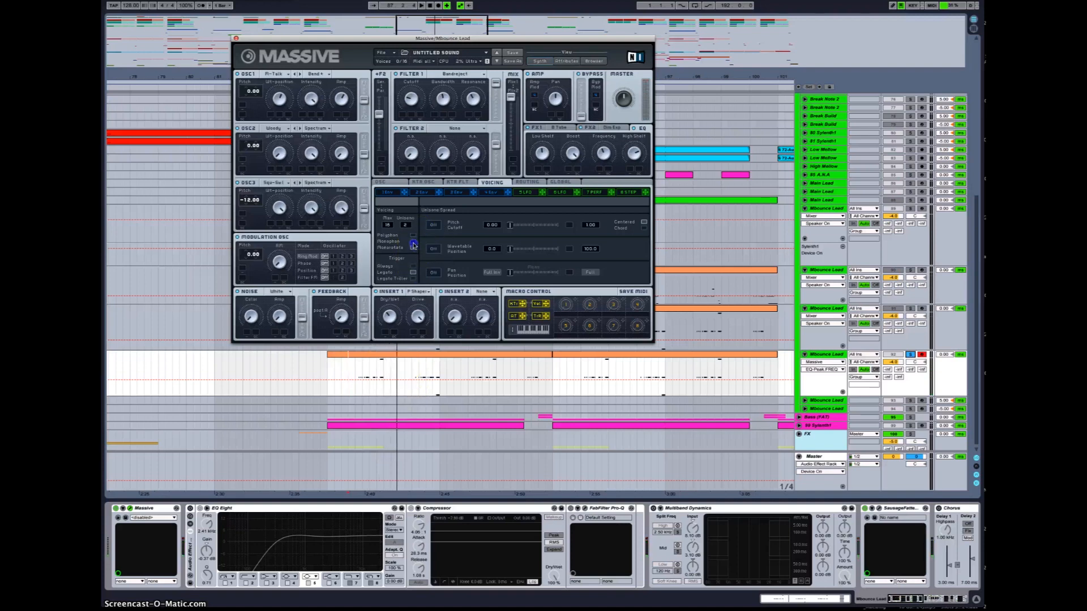
pyautogui.click(413, 266)
pyautogui.press('space')
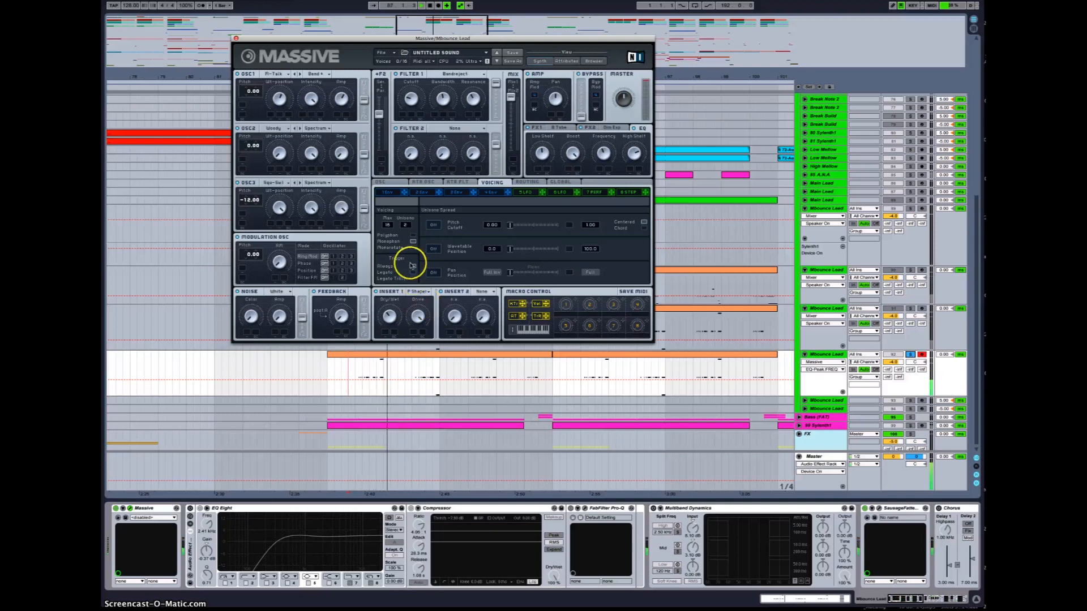
pyautogui.click(413, 273)
pyautogui.press('space')
pyautogui.press('space')
pyautogui.press('space')
pyautogui.press('space')
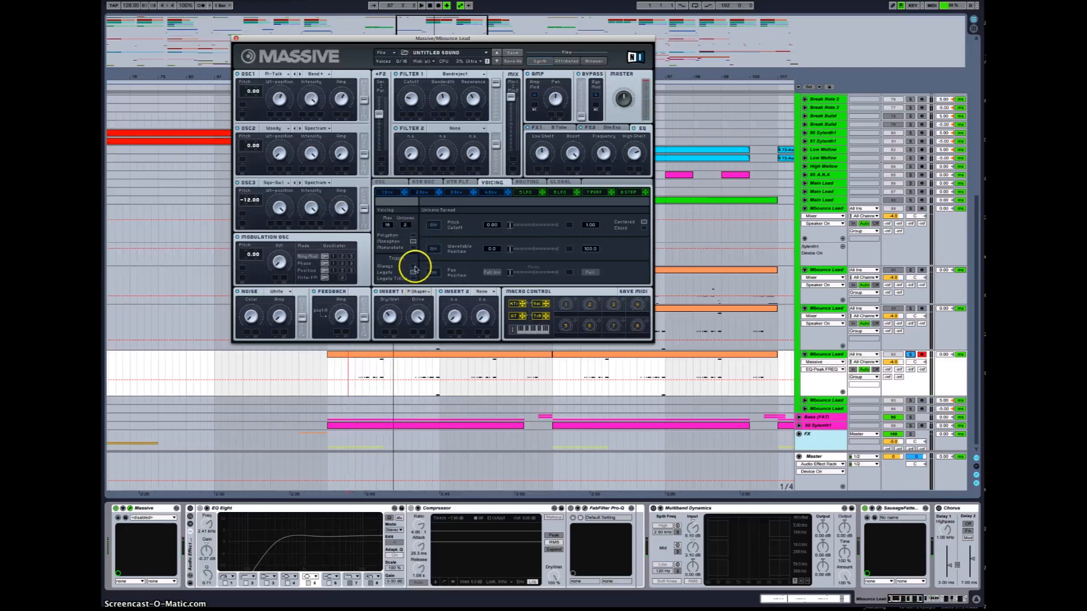
# Step: Review the oscillator glide settings and retoggle the Voicing and trigger modes in Massive while playing back the lead
pyautogui.click(397, 182)
pyautogui.click(395, 262)
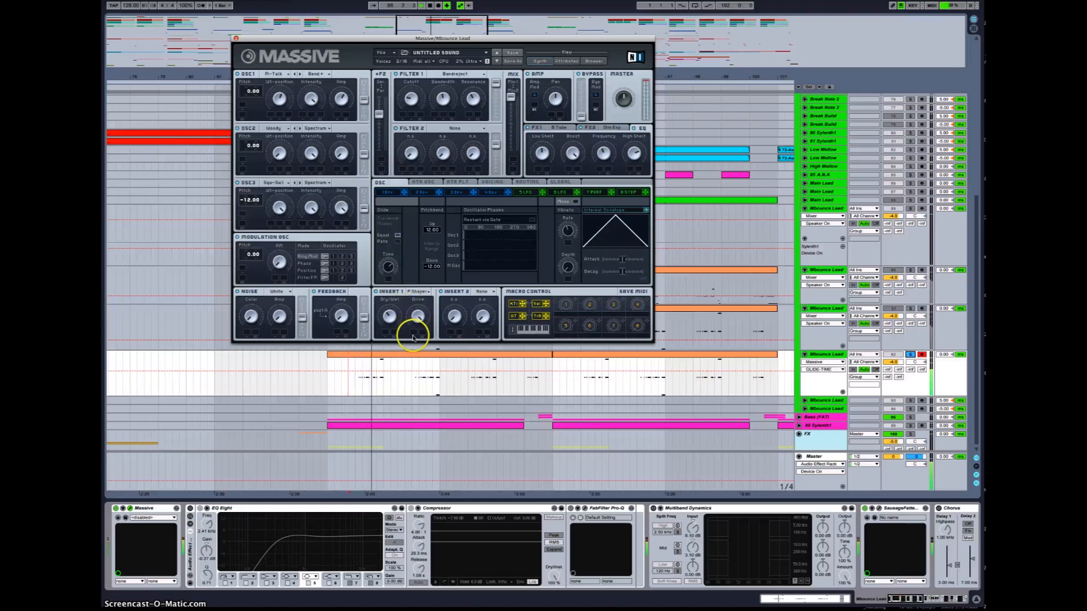
pyautogui.click(496, 183)
pyautogui.click(413, 236)
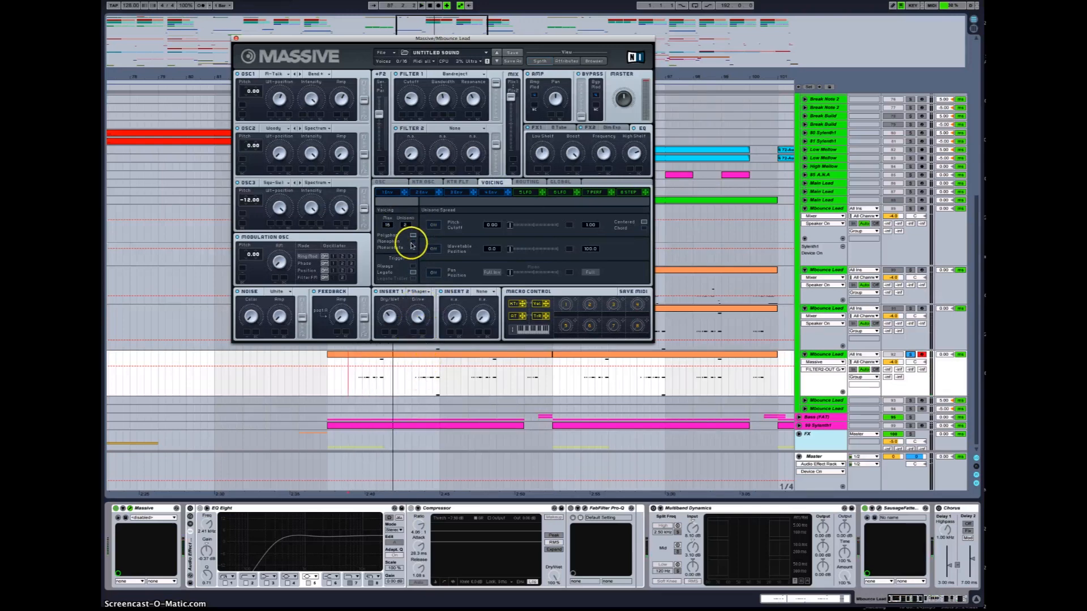
pyautogui.press('space')
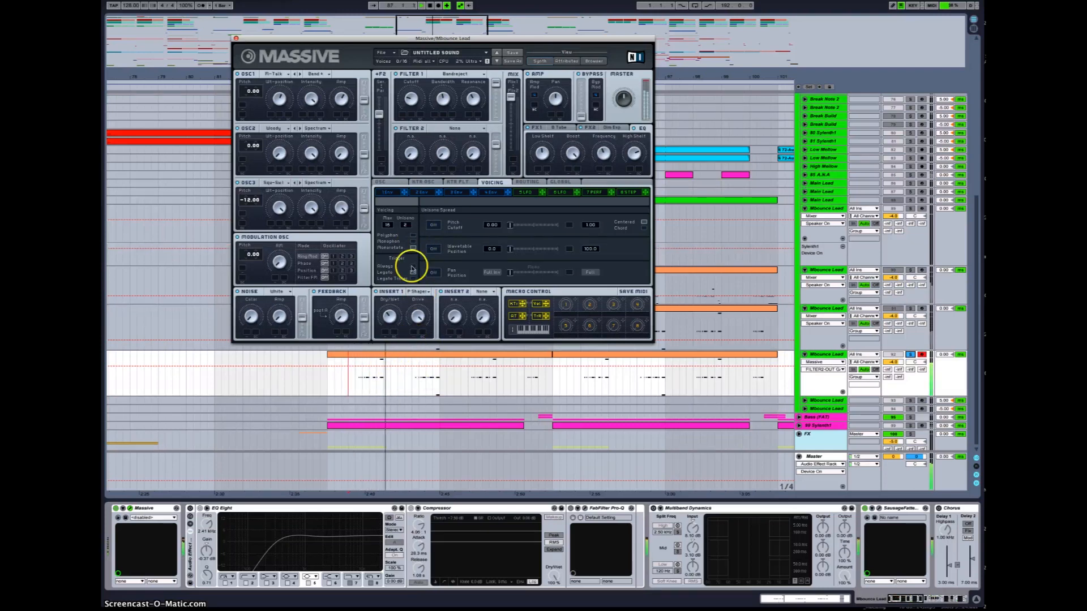
pyautogui.click(413, 235)
pyautogui.click(413, 266)
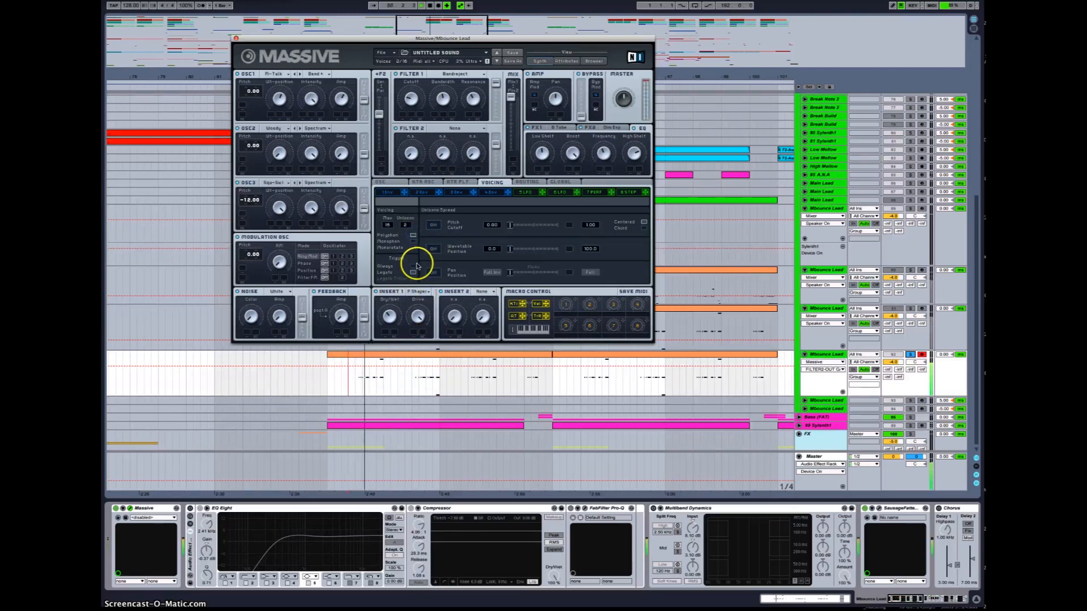
pyautogui.click(414, 241)
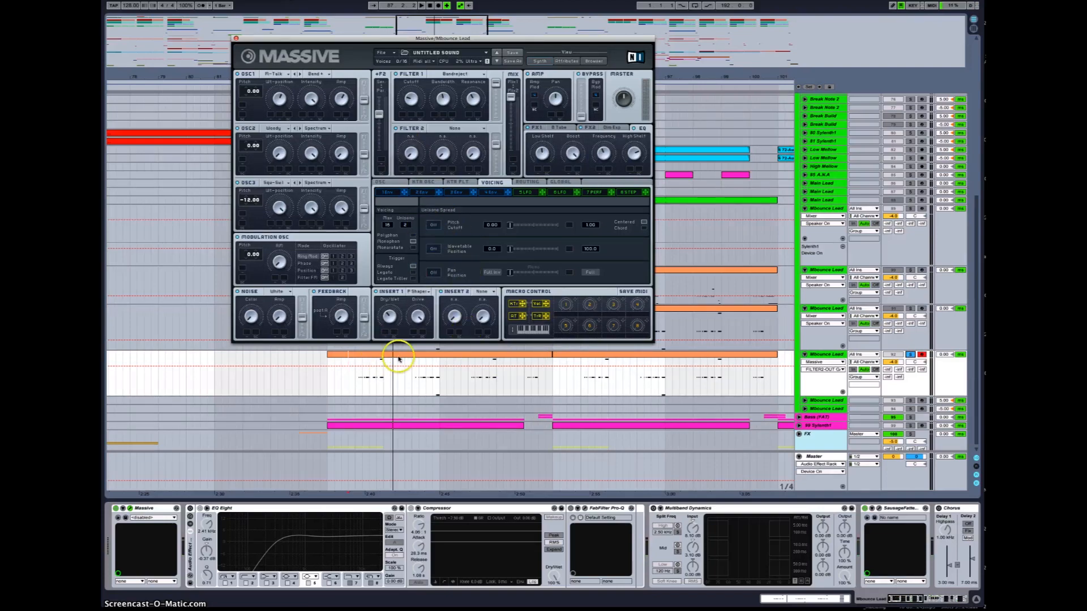
# Step: Open the lead clip in the detail view and inspect its envelopes while playing a selected section
pyautogui.click(380, 365)
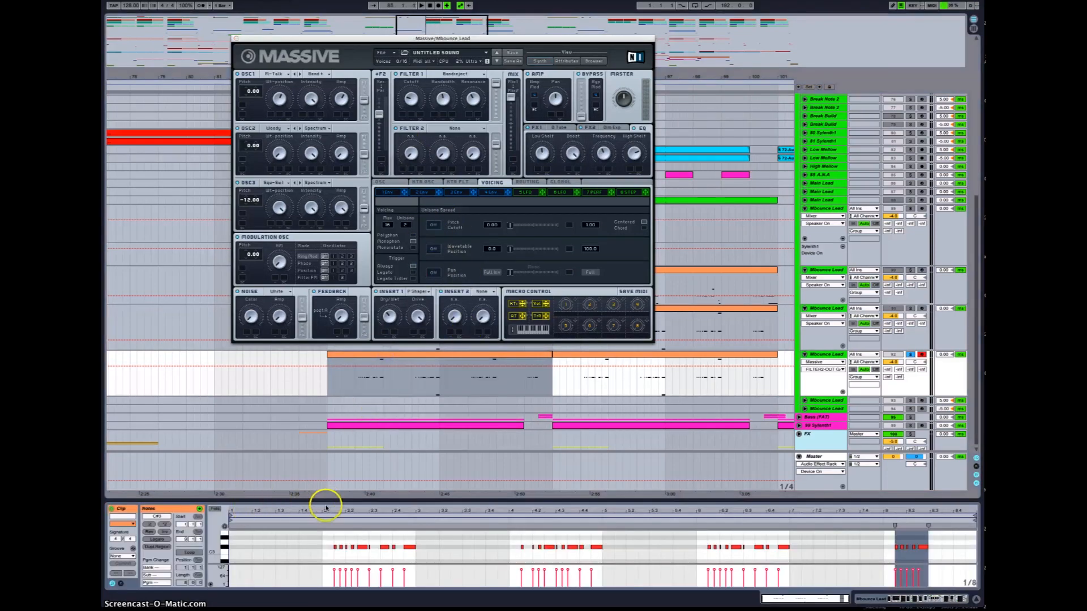
pyautogui.moveTo(330, 481); pyautogui.dragTo(330, 383)
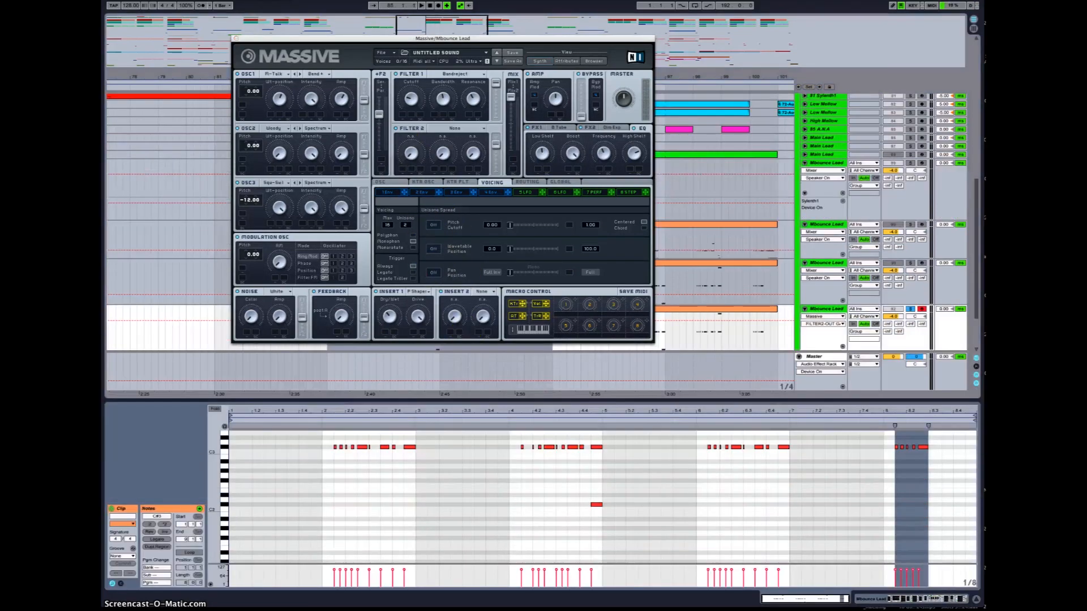
pyautogui.click(121, 584)
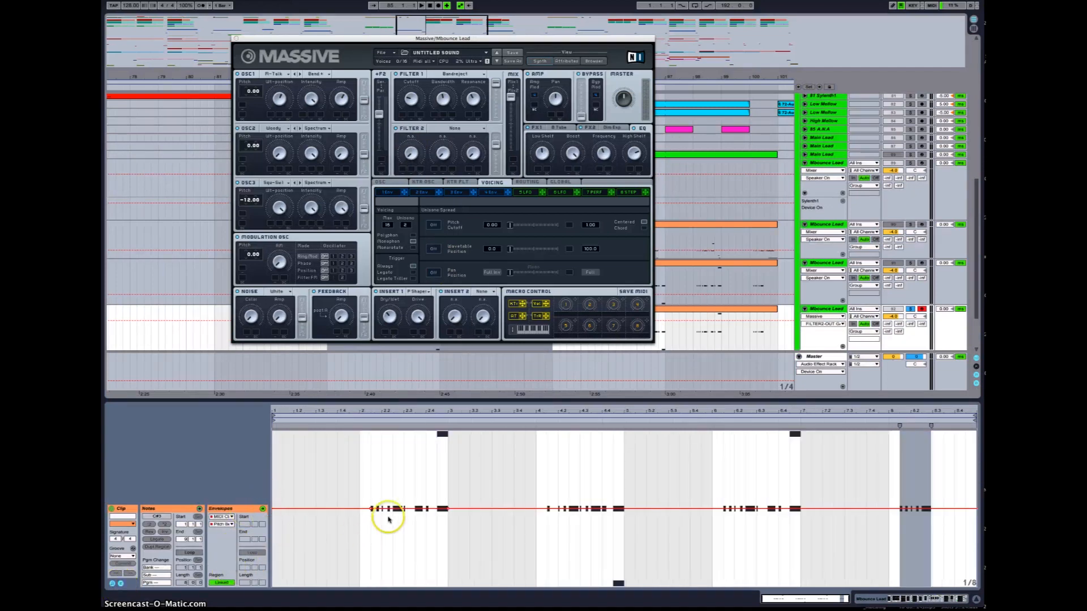
pyautogui.click(418, 511)
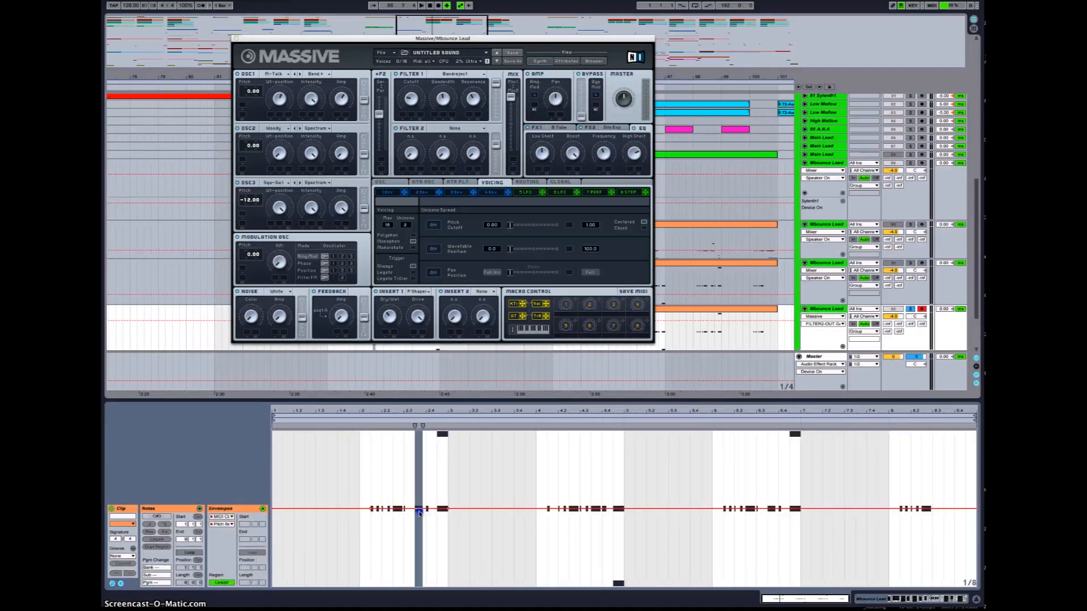
pyautogui.press('space')
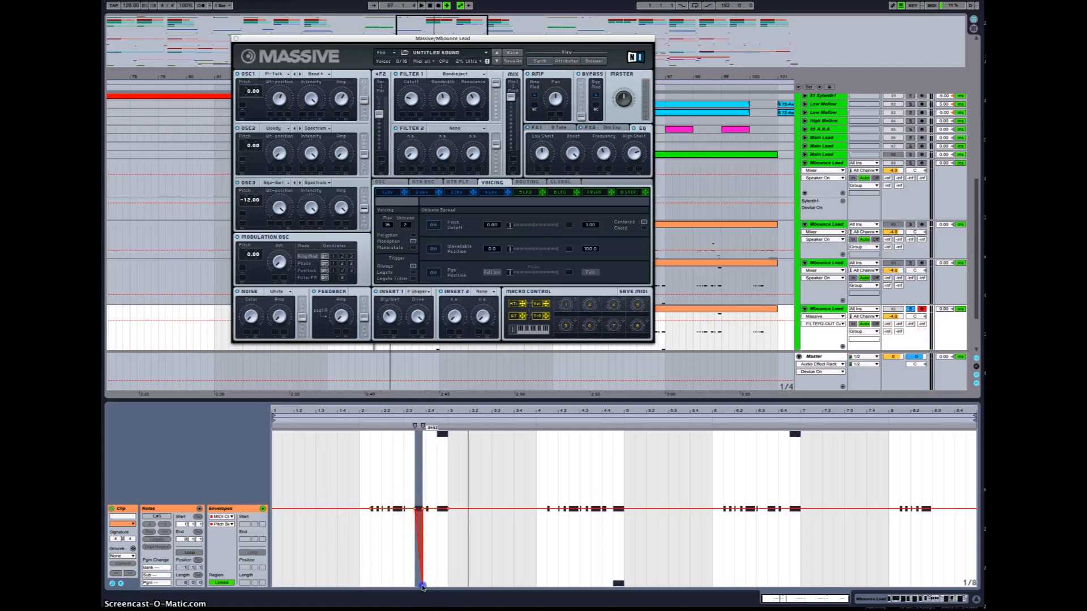
pyautogui.moveTo(404, 505); pyautogui.dragTo(433, 510)
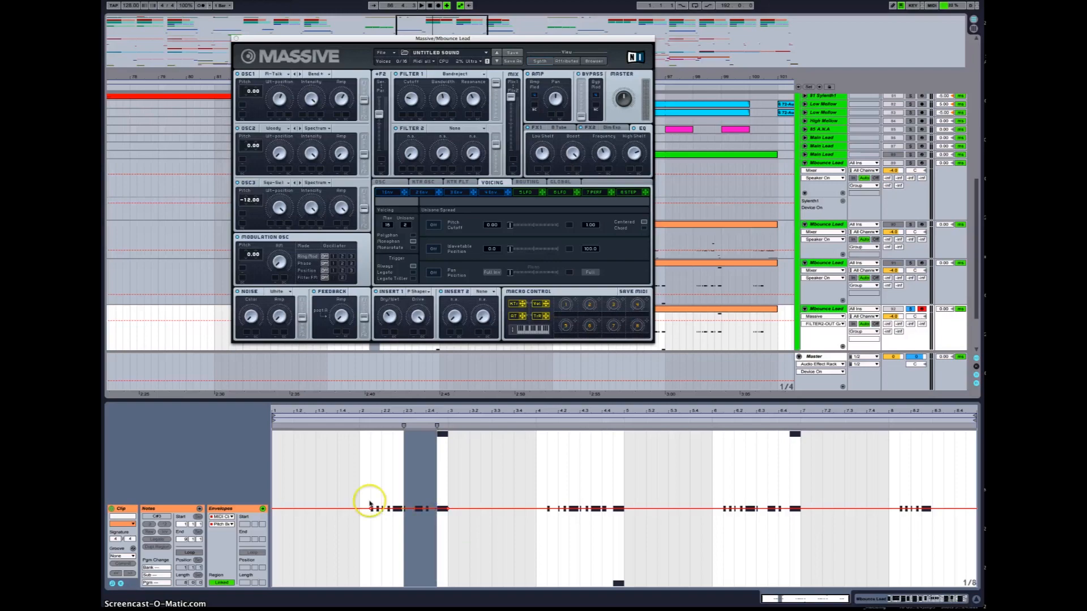
pyautogui.click(121, 583)
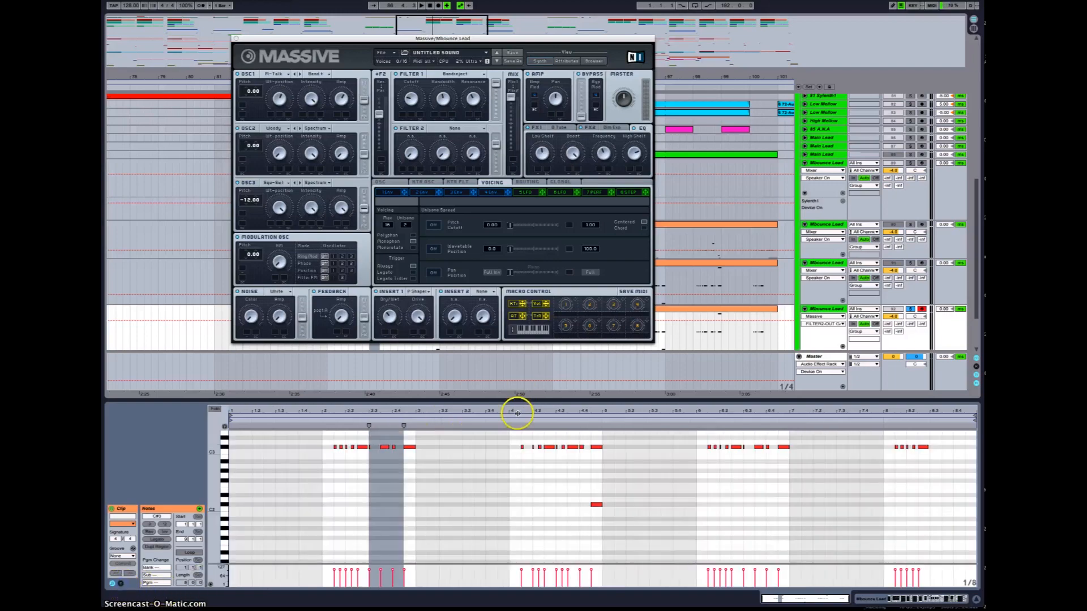
pyautogui.moveTo(522, 401); pyautogui.dragTo(519, 500)
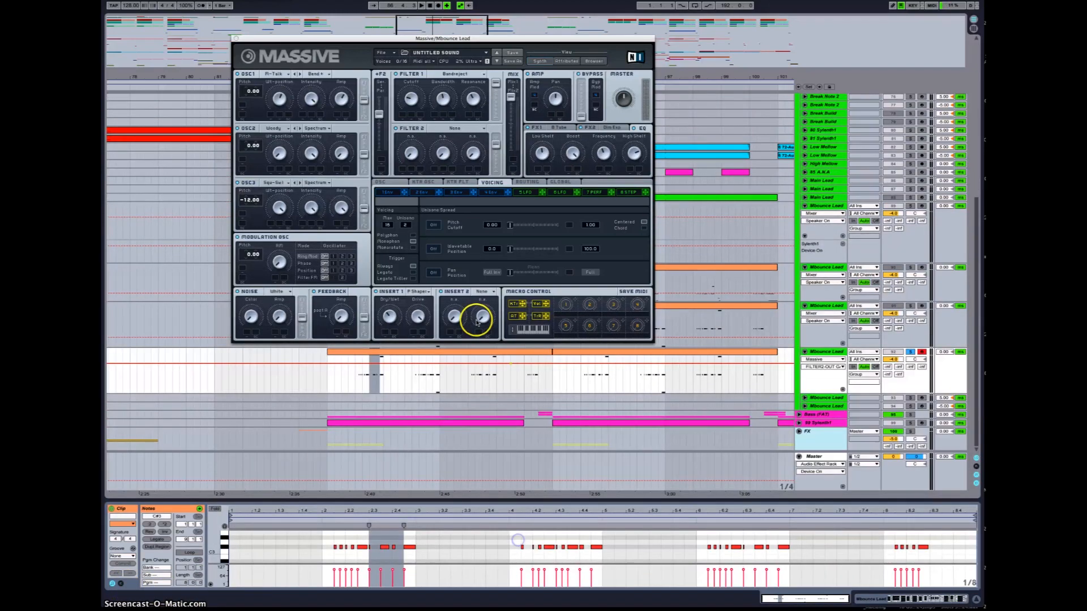
# Step: Show the lead track's device chain, enable the EQ Eight and Multiband Dynamics devices, and play the section
pyautogui.hotkey('shift', 'Tab')
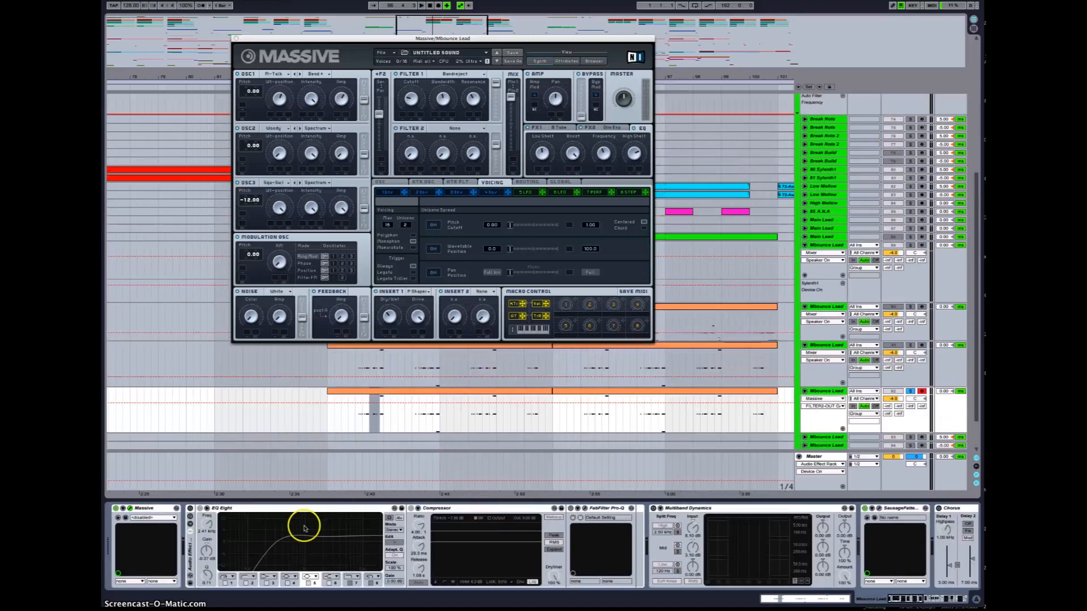
pyautogui.click(190, 508)
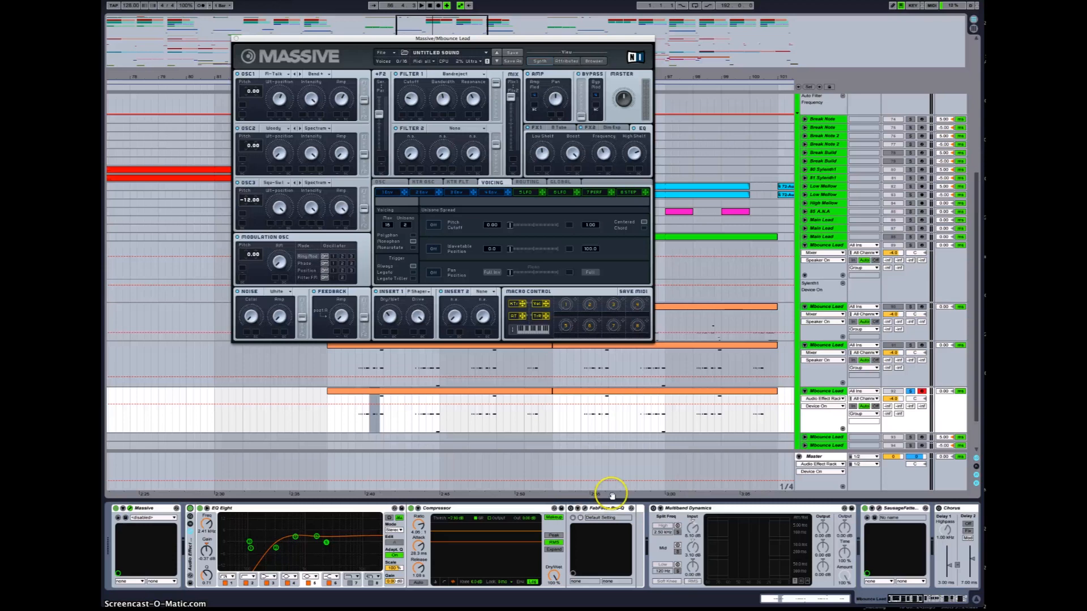
pyautogui.click(678, 546)
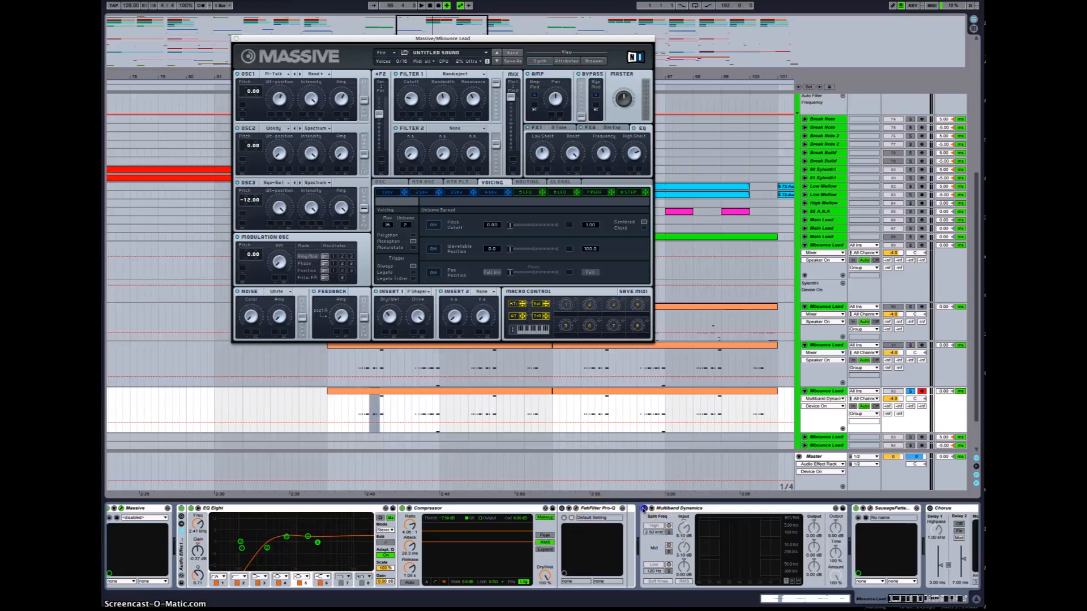
pyautogui.click(356, 413)
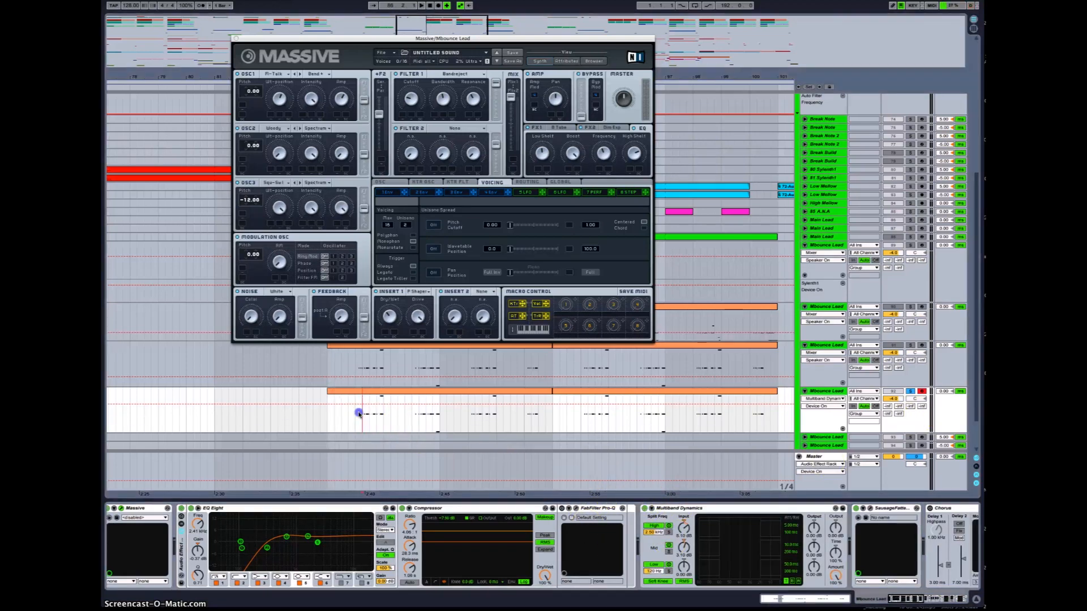
pyautogui.press('space')
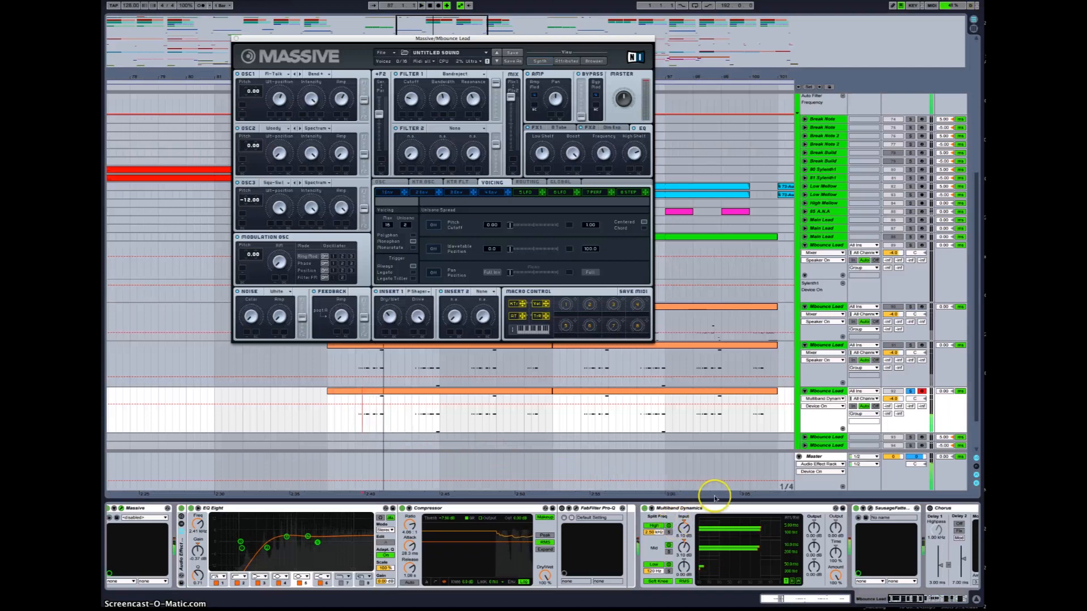
# Step: Enable the Simple Delay device and adjust its dry/wet knob while auditioning the lead
pyautogui.hscroll(1, 703, 522)
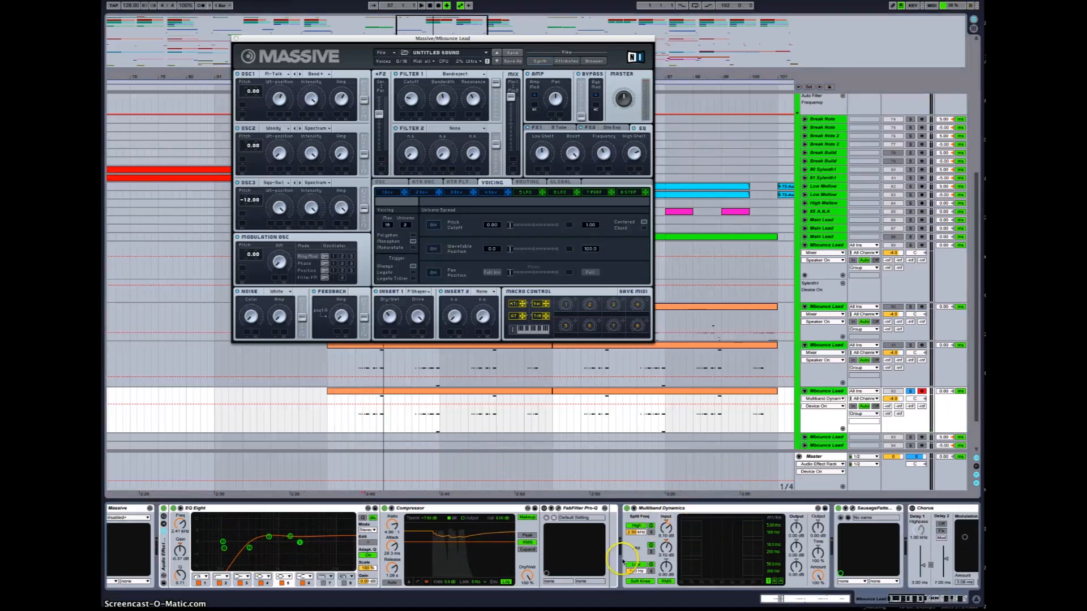
pyautogui.press('space')
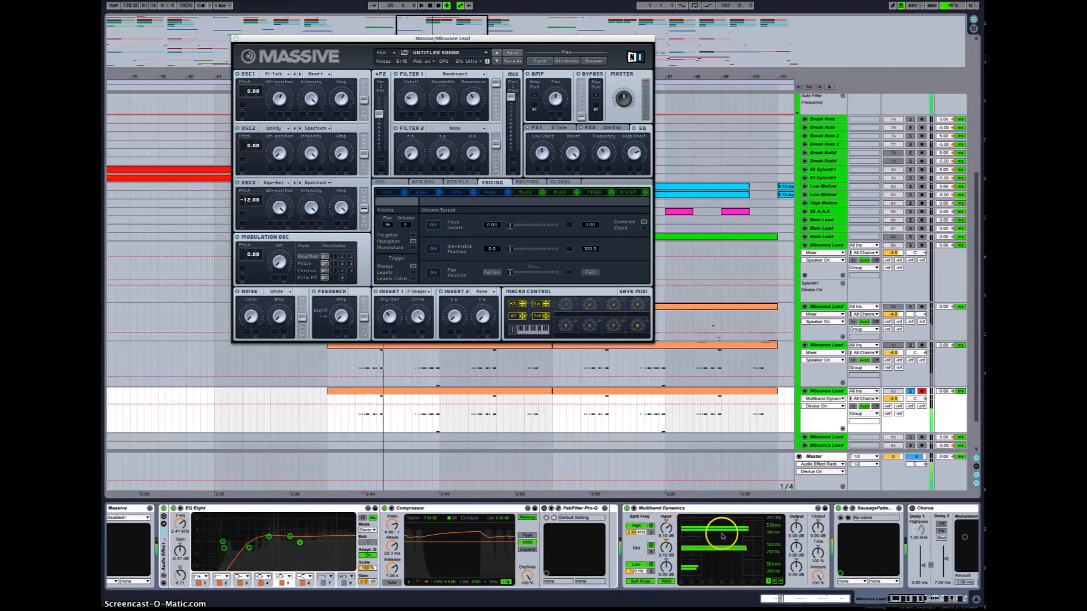
pyautogui.hscroll(5, 674, 539)
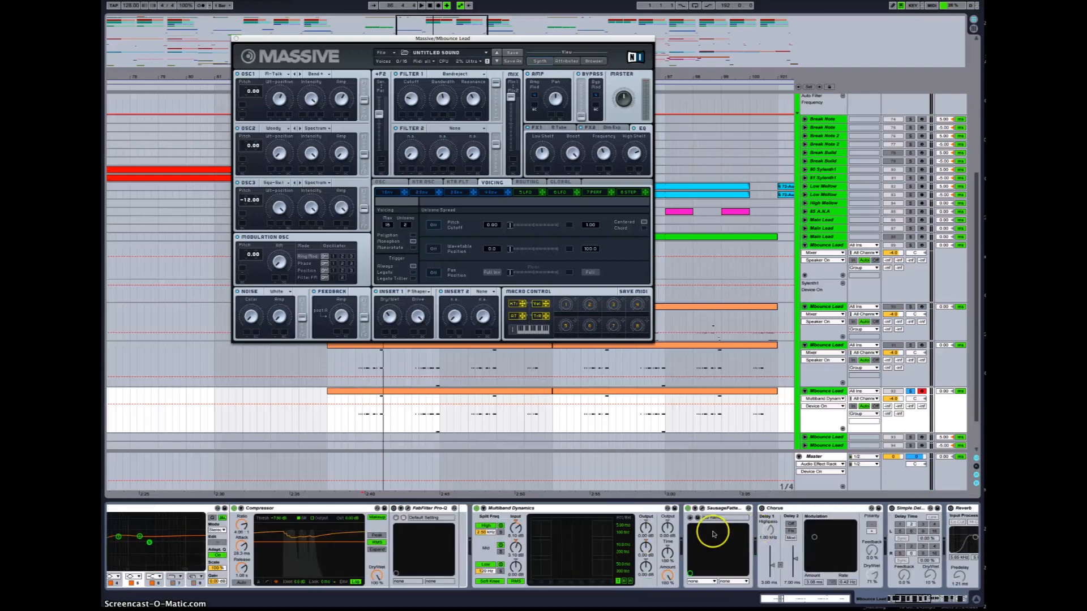
pyautogui.hscroll(5, 708, 512)
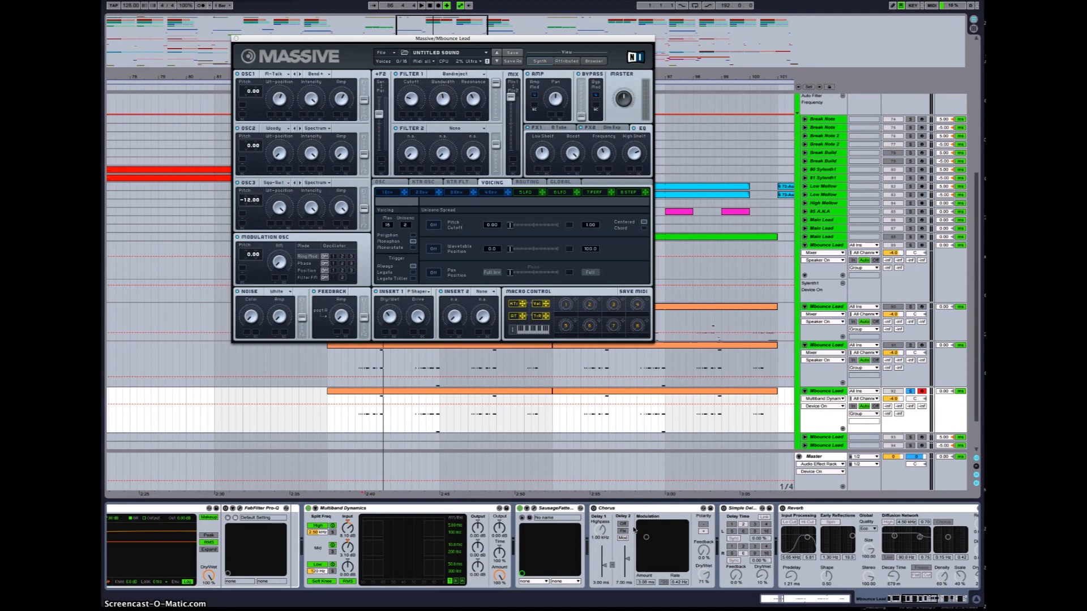
pyautogui.click(723, 508)
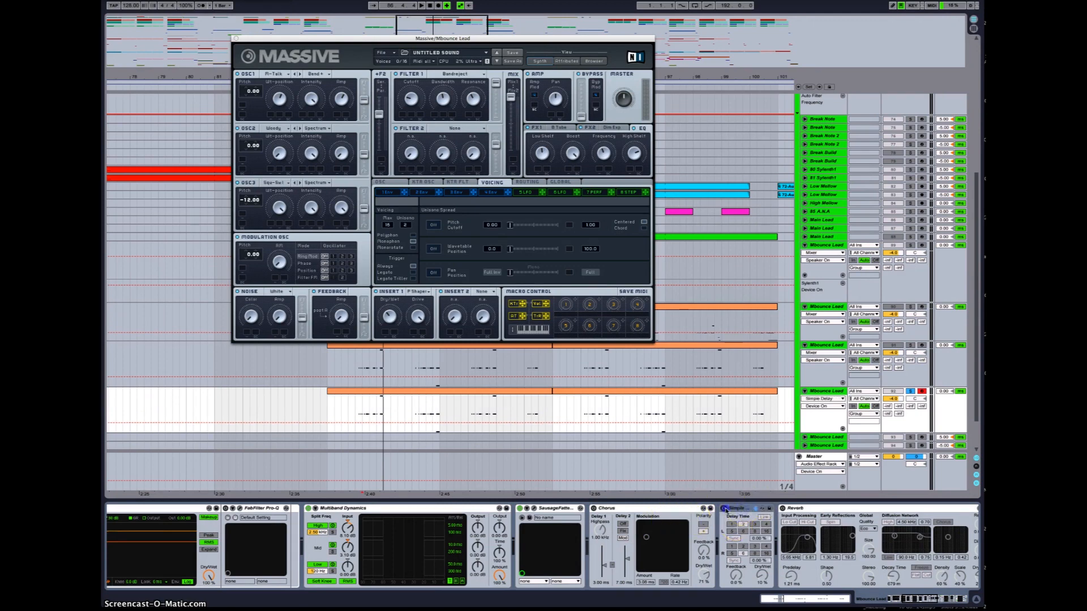
pyautogui.press('space')
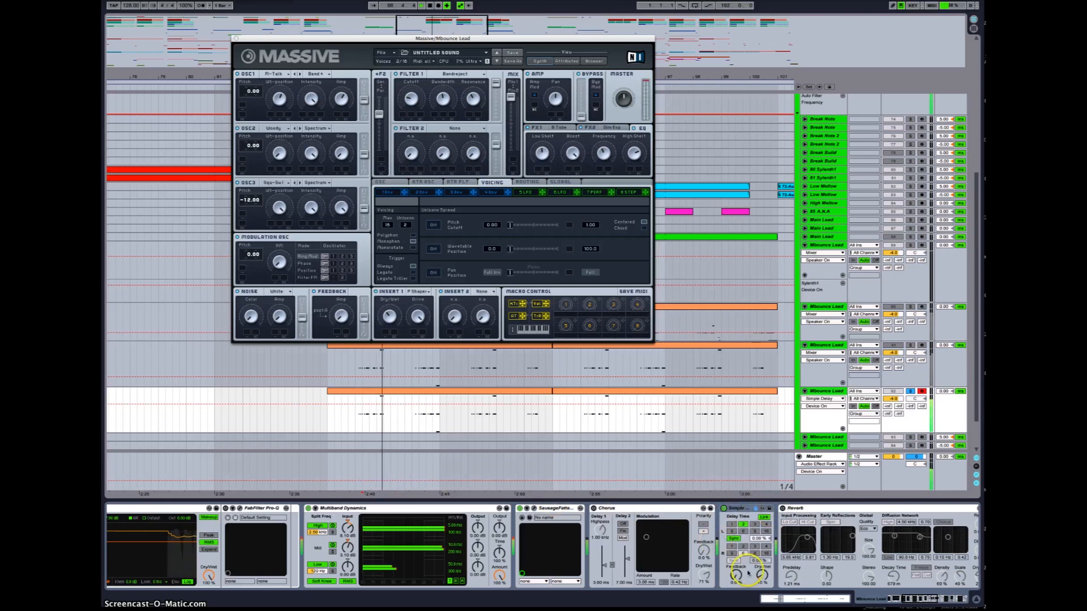
pyautogui.moveTo(733, 576); pyautogui.dragTo(733, 576)
pyautogui.press('space')
pyautogui.press('space')
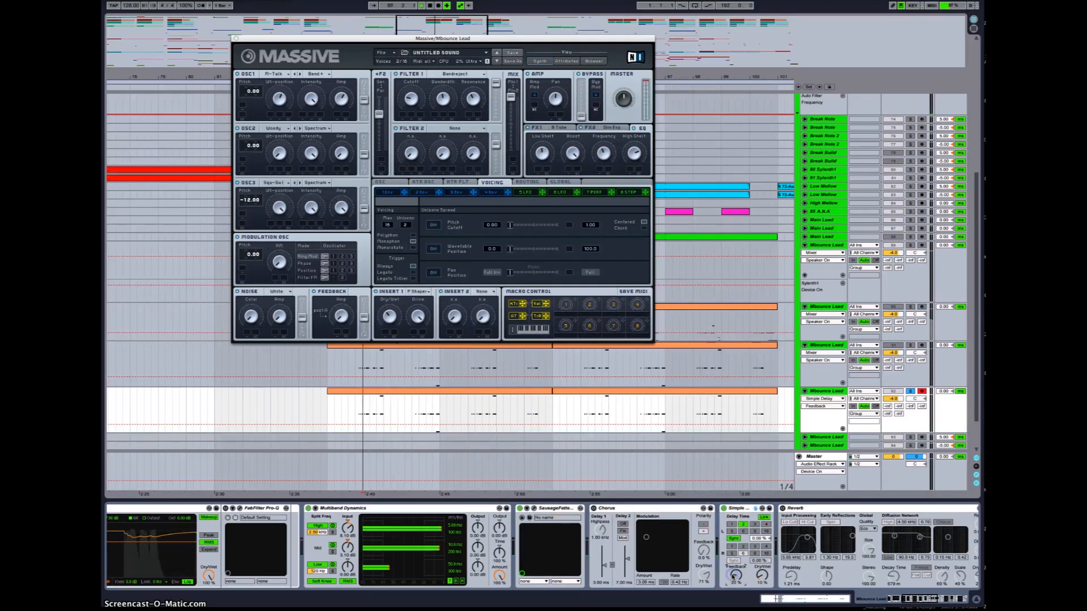
# Step: Enable the Reverb device and adjust its dry/wet and predelay controls while auditioning the lead
pyautogui.click(808, 540)
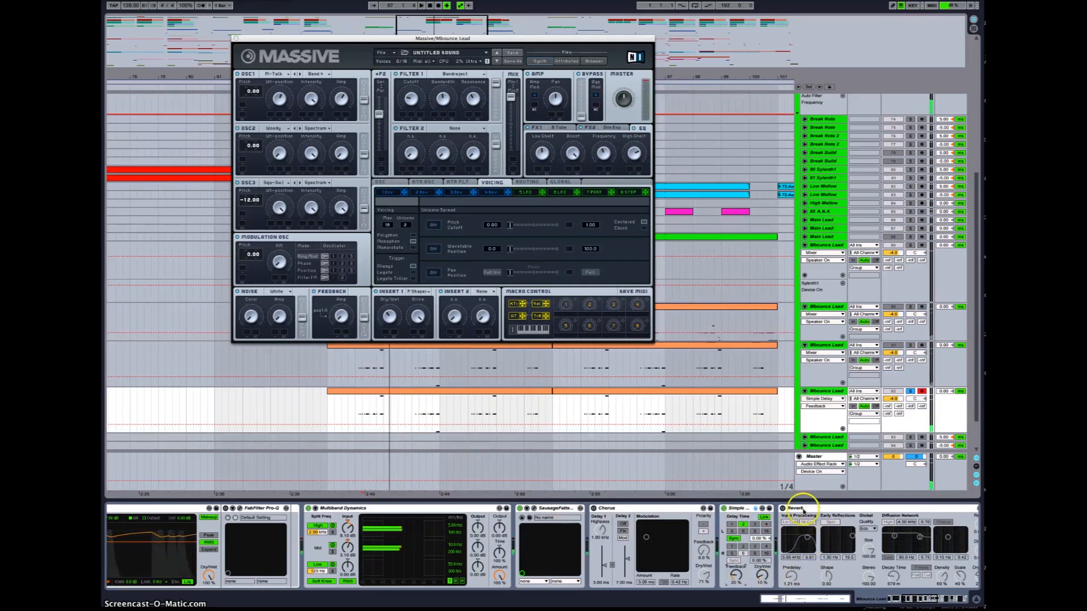
pyautogui.press('space')
pyautogui.hscroll(3, 746, 511)
pyautogui.click(711, 508)
pyautogui.press('space')
pyautogui.moveTo(911, 575); pyautogui.dragTo(912, 569)
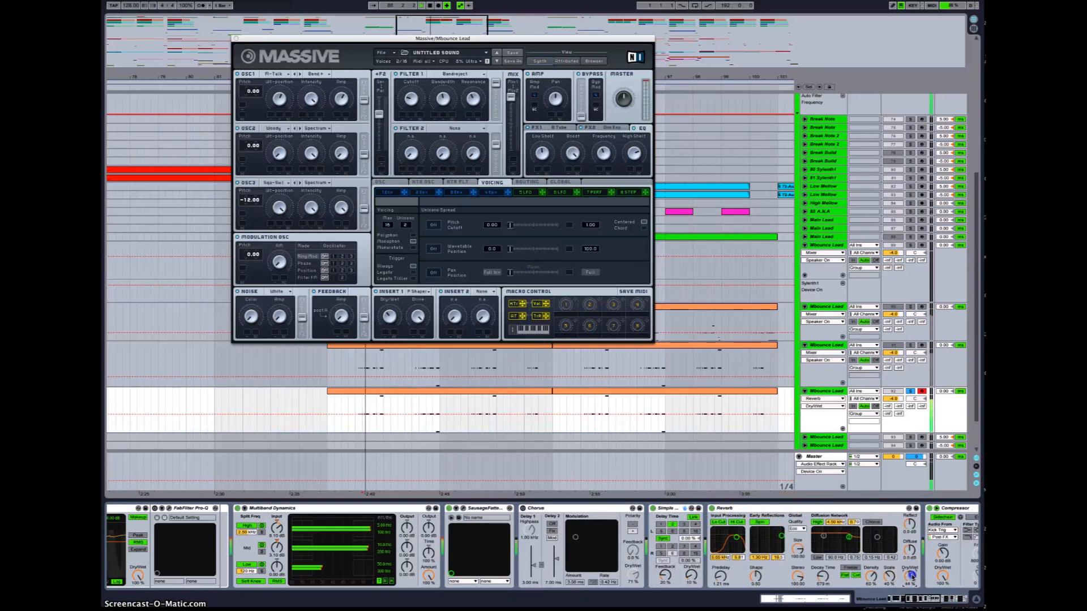
pyautogui.press('space')
pyautogui.moveTo(722, 578); pyautogui.dragTo(722, 575)
pyautogui.press('space')
pyautogui.press('space')
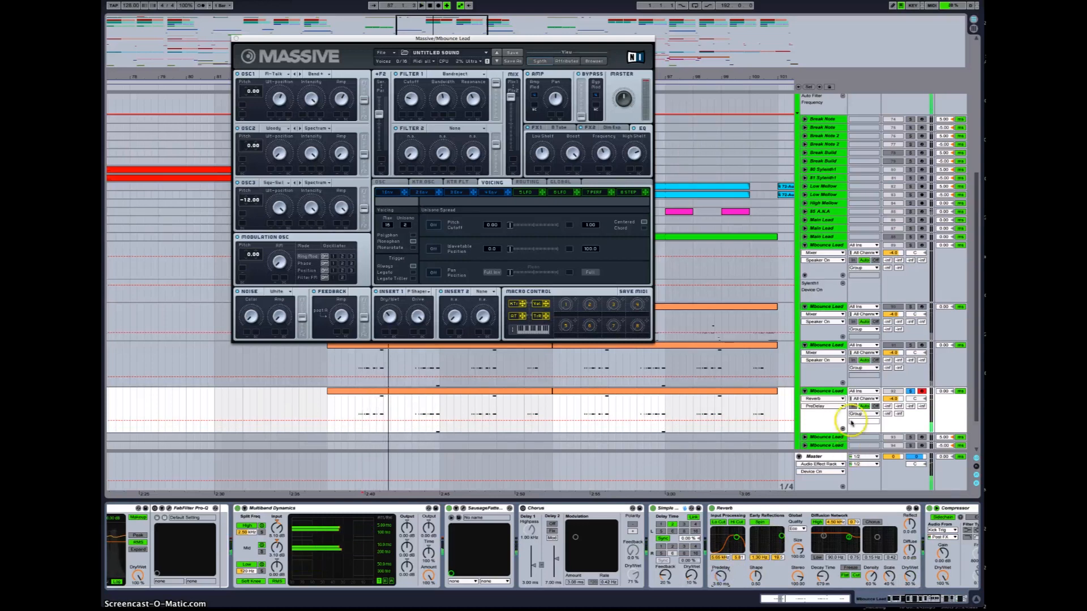
# Step: Try transposing all notes of the lead clip up and down by an octave while auditioning
pyautogui.doubleClick(387, 392)
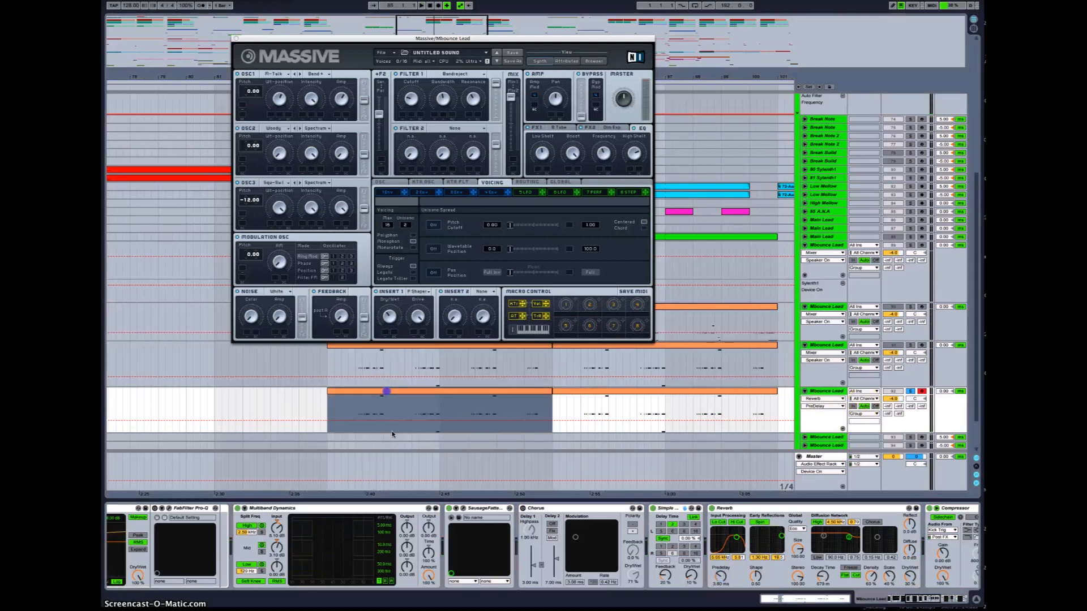
pyautogui.click(455, 554)
pyautogui.press('super+a')
pyautogui.hotkey('shift', 'Up')
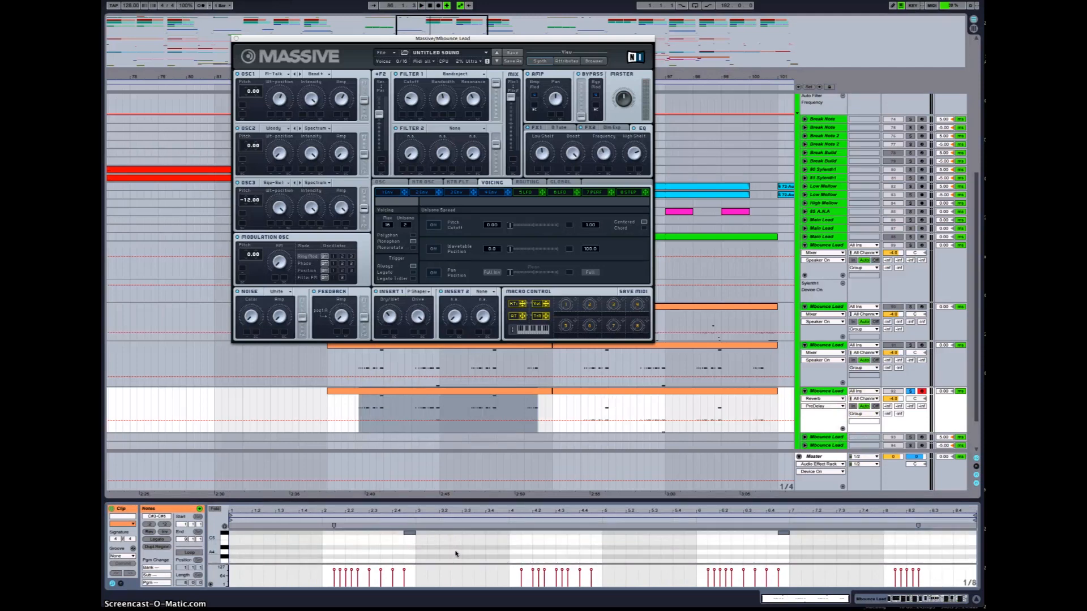
pyautogui.press('space')
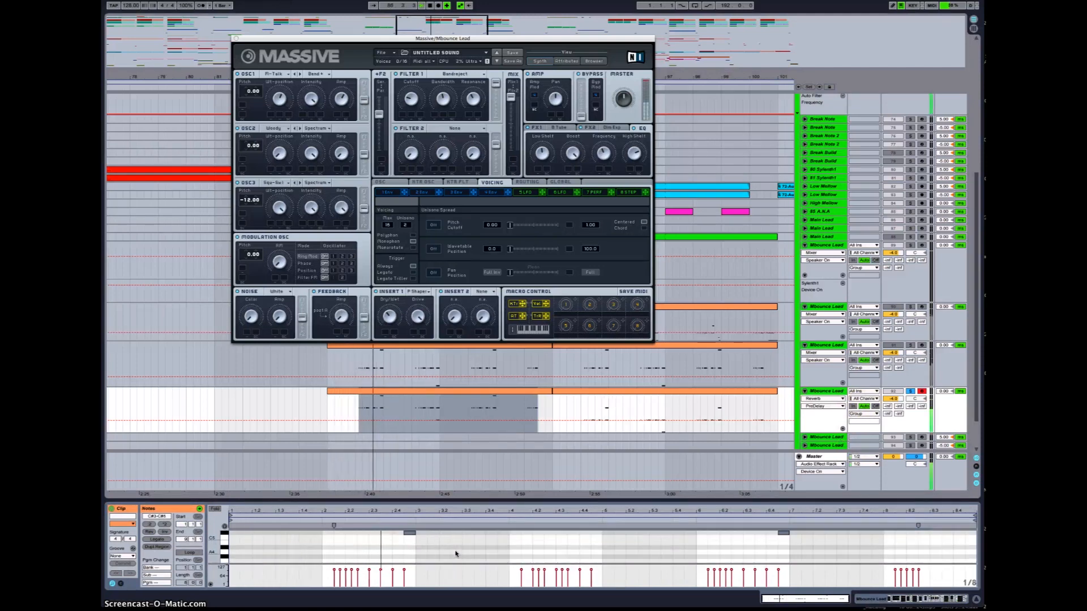
pyautogui.hotkey('shift', 'Down')
pyautogui.hotkey('shift', 'Down')
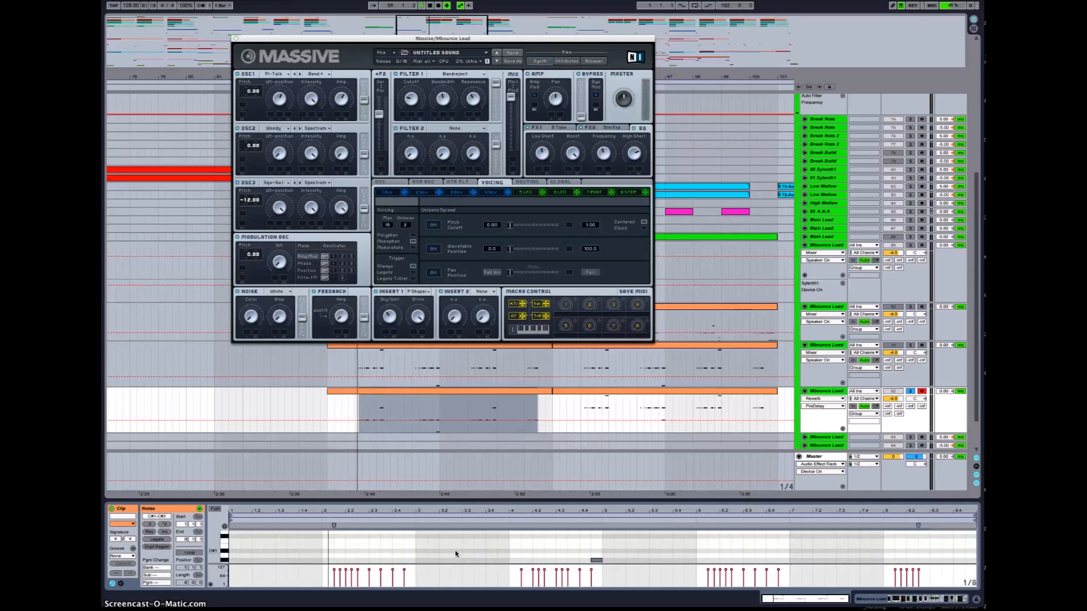
pyautogui.hotkey('shift', 'Up')
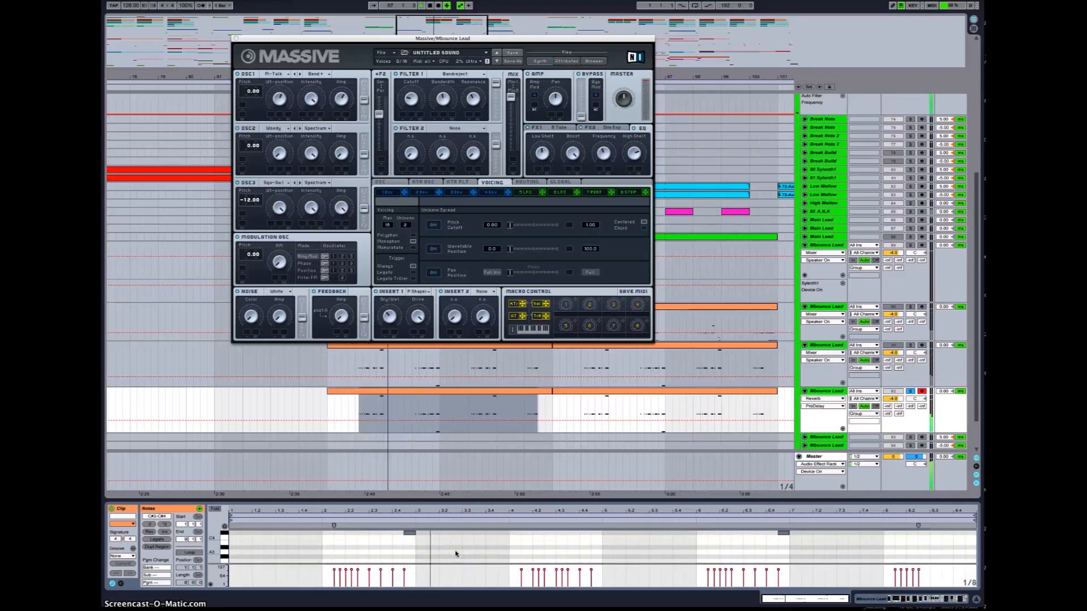
# Step: Unsolo the Mississauga Lead track and play the arrangement from the section start to hear the full mix
pyautogui.click(910, 391)
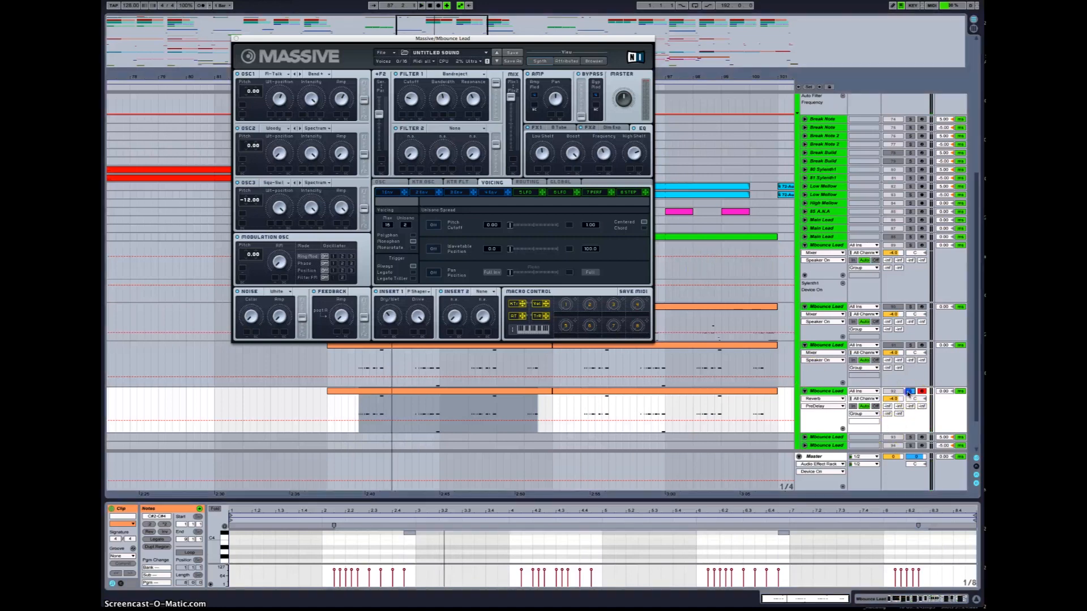
pyautogui.click(326, 402)
pyautogui.press('space')
pyautogui.press('XF86AudioRaiseVolume')
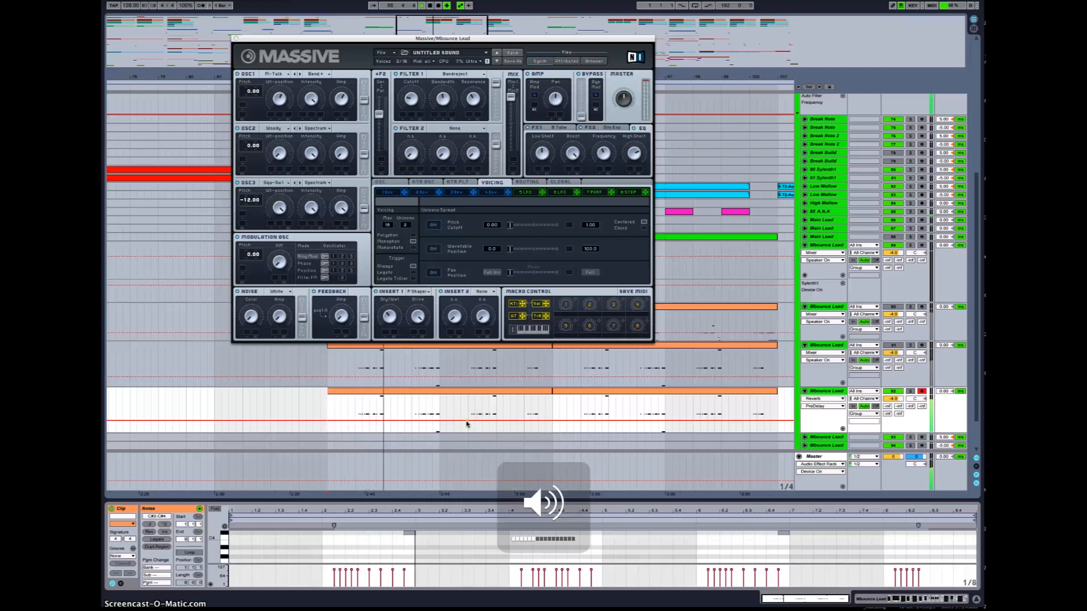
# Step: Browse the lead track's automation lanes for Massive's master volume, EQ and multiband dynamics parameters, then close the Massive window
pyautogui.press('space')
pyautogui.press('space')
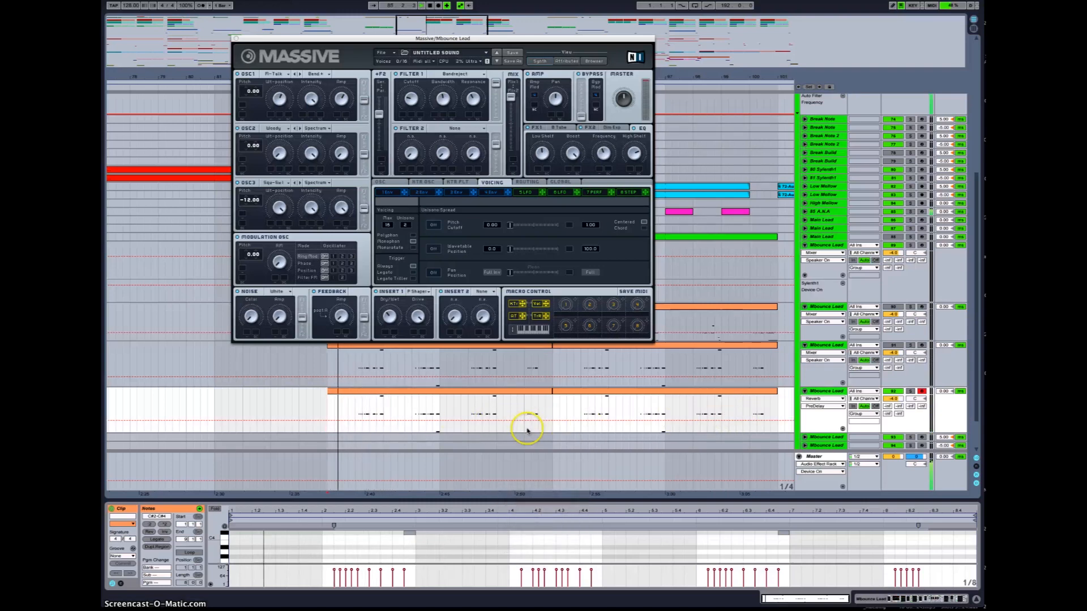
pyautogui.hotkey('shift', 'Tab')
pyautogui.moveTo(623, 99); pyautogui.dragTo(621, 116)
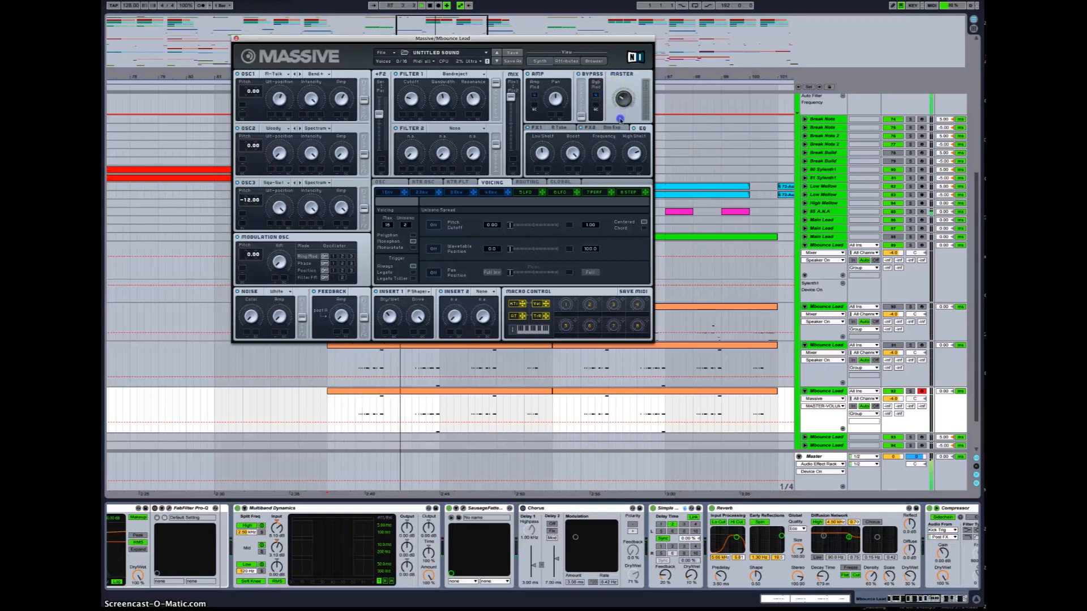
pyautogui.click(607, 146)
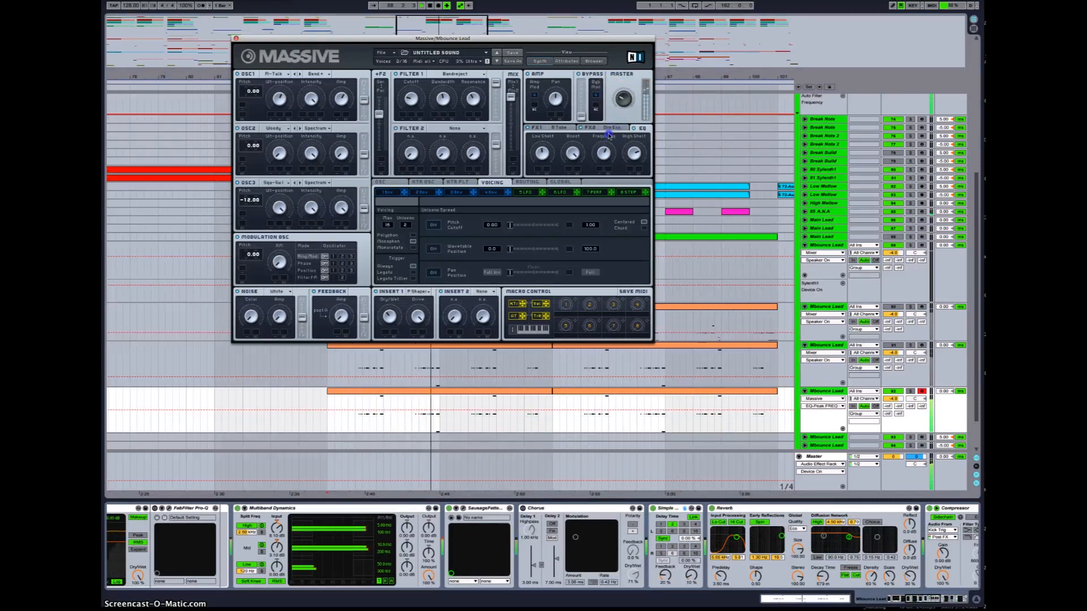
pyautogui.click(623, 101)
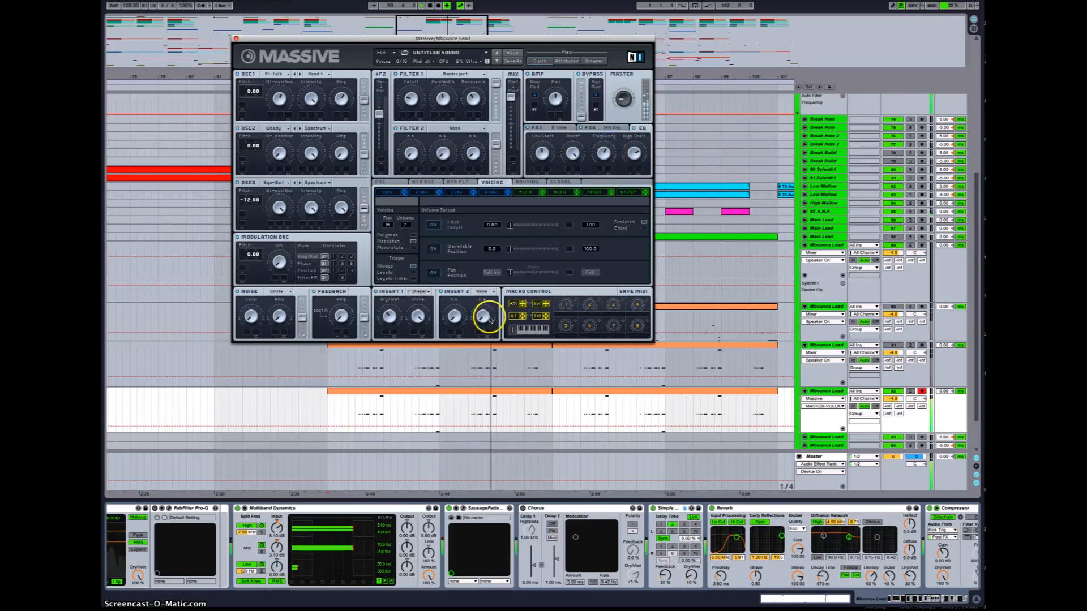
pyautogui.click(277, 528)
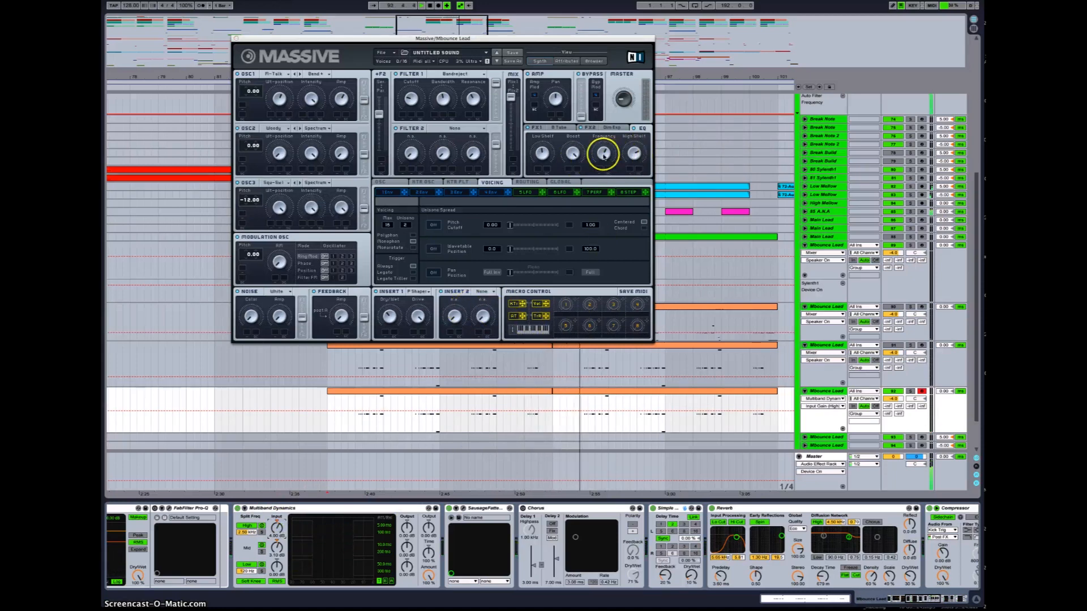
pyautogui.click(541, 152)
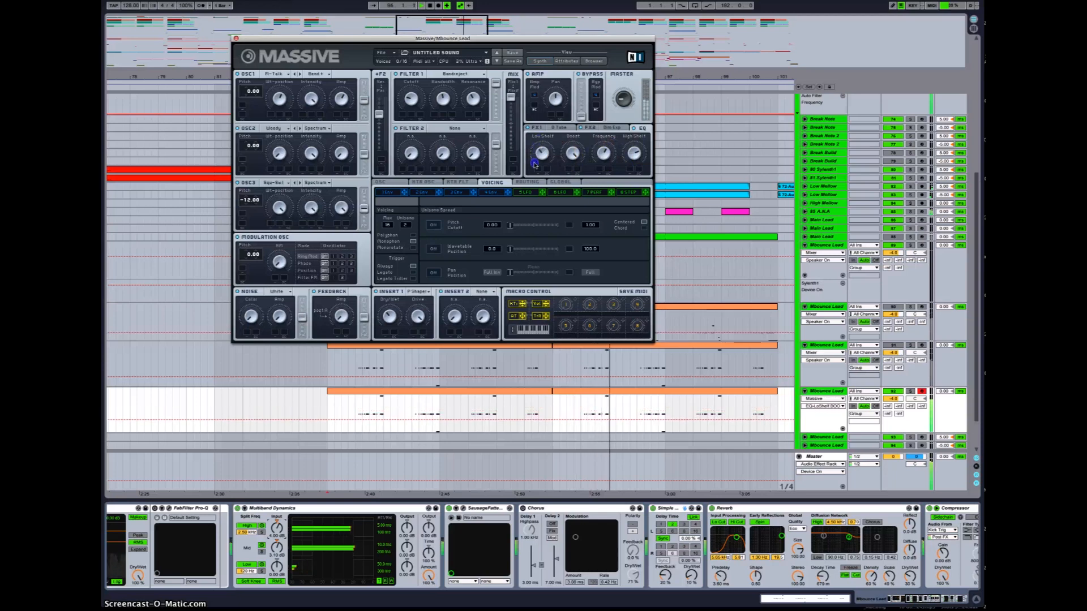
pyautogui.click(604, 153)
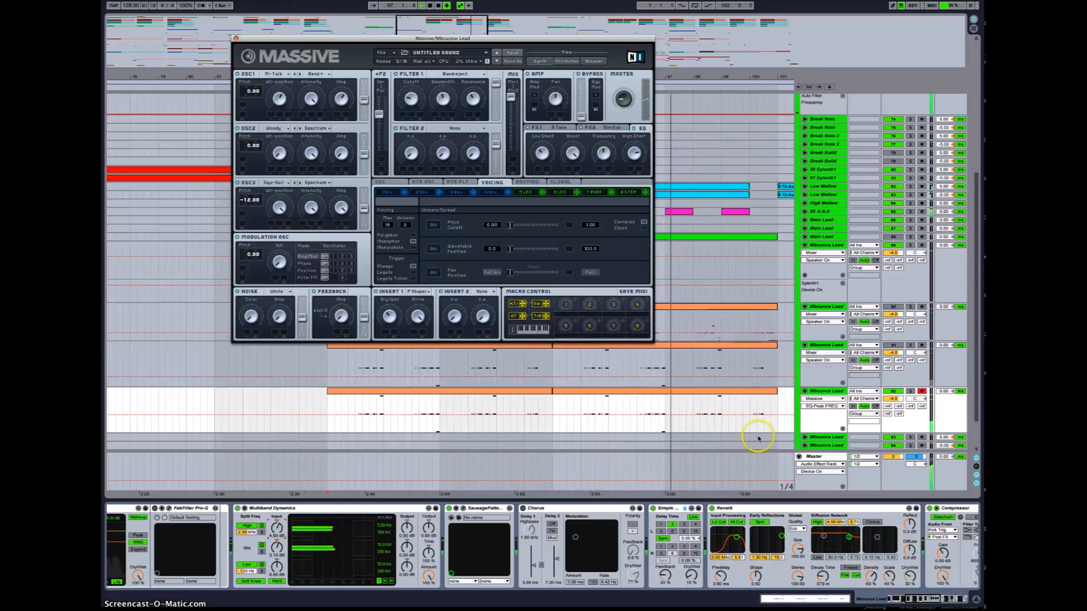
pyautogui.click(627, 416)
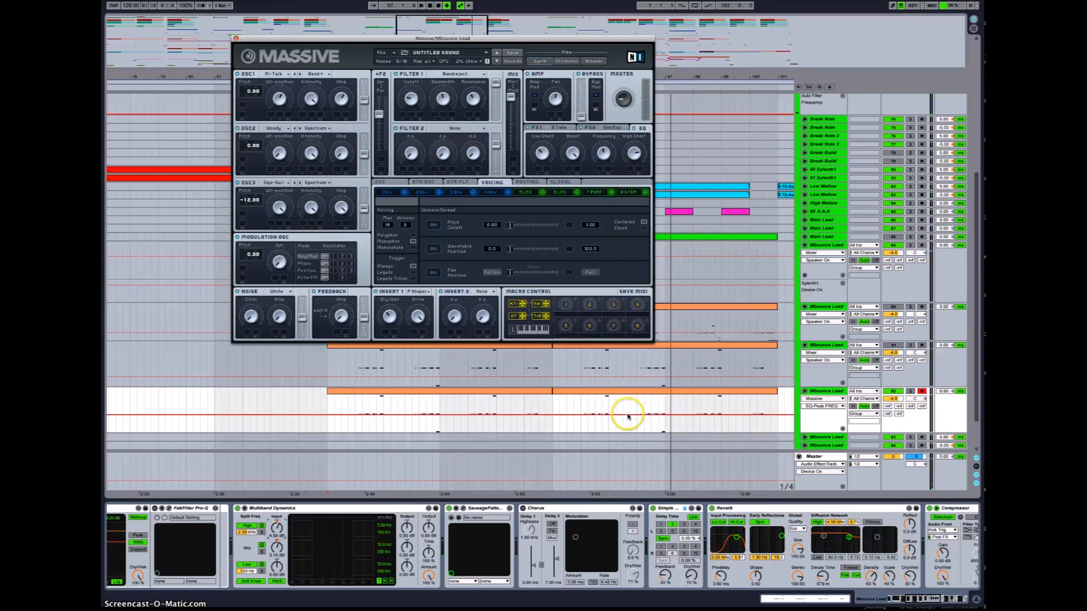
pyautogui.click(627, 416)
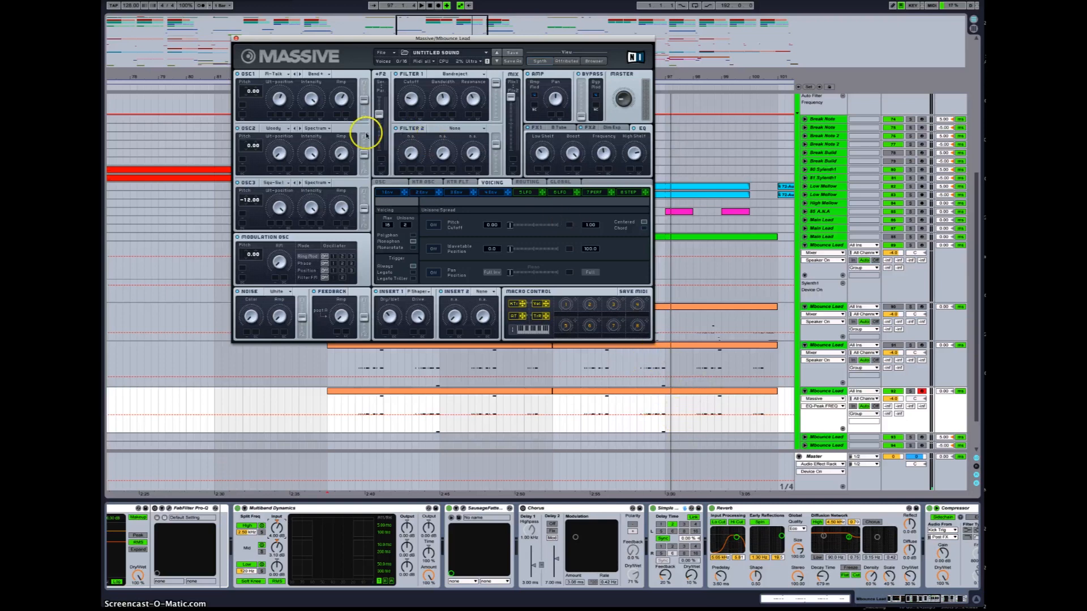
pyautogui.click(236, 38)
pyautogui.click(501, 322)
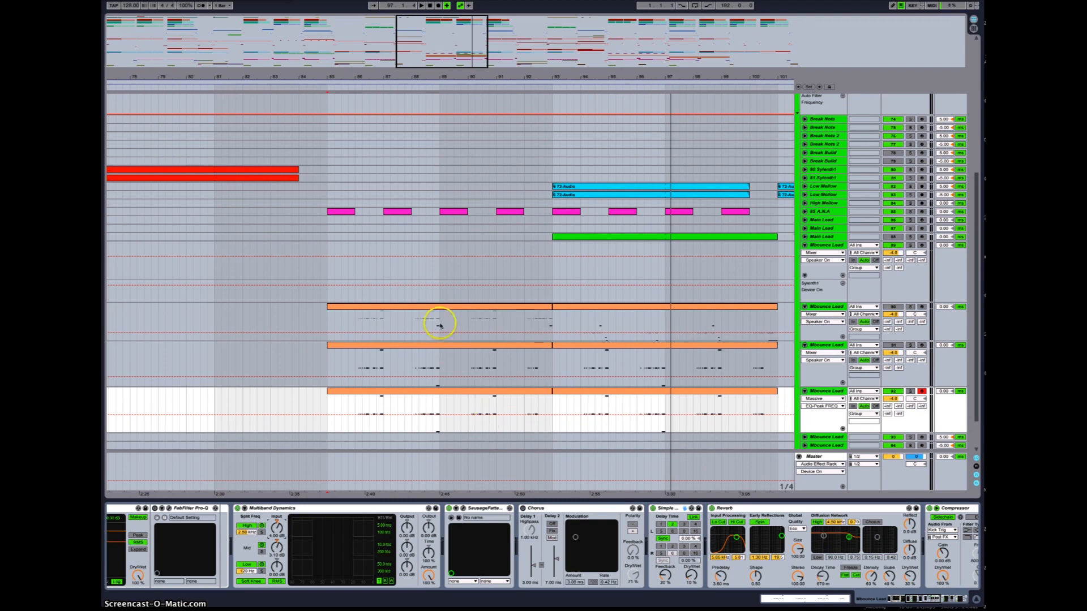
# Step: Open the lead clip in the MIDI editor and zoom in on its notes around the high C4 note
pyautogui.moveTo(432, 55); pyautogui.dragTo(415, 112)
pyautogui.moveTo(426, 32); pyautogui.dragTo(386, 481)
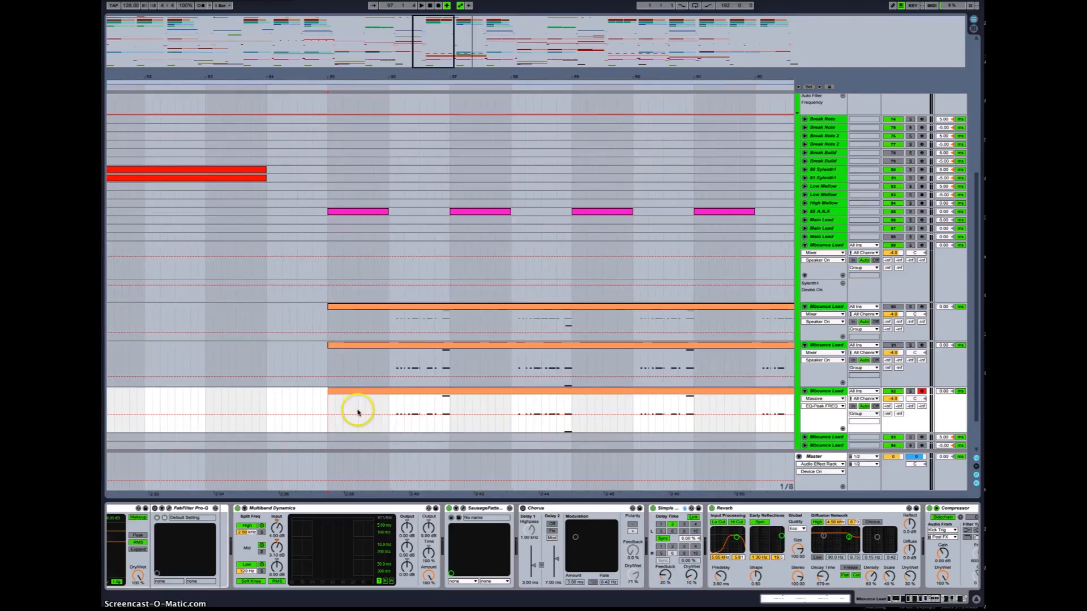
pyautogui.doubleClick(441, 393)
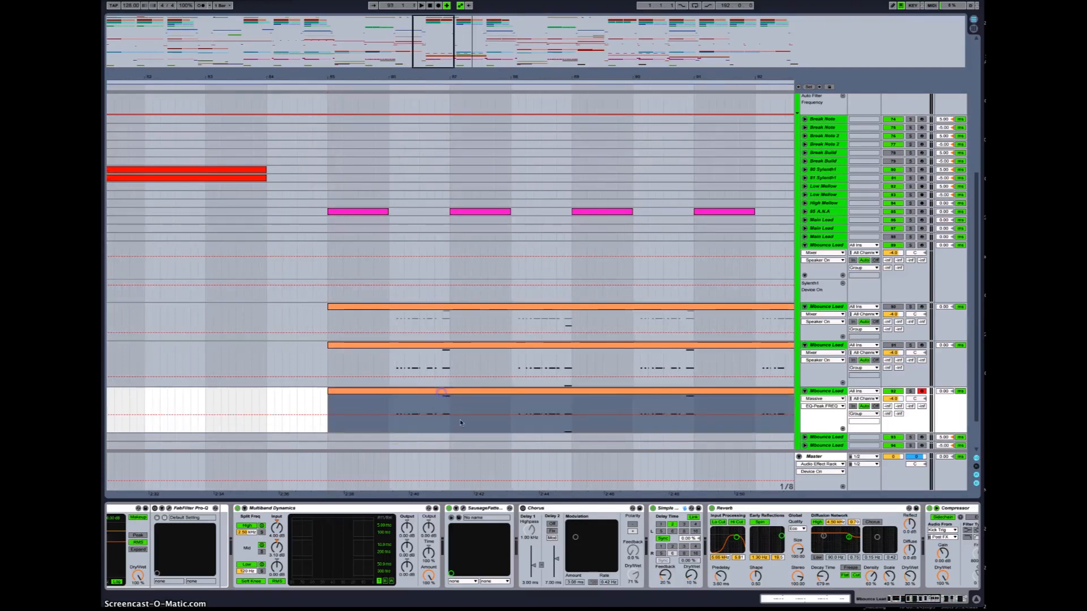
pyautogui.moveTo(450, 502); pyautogui.dragTo(479, 385)
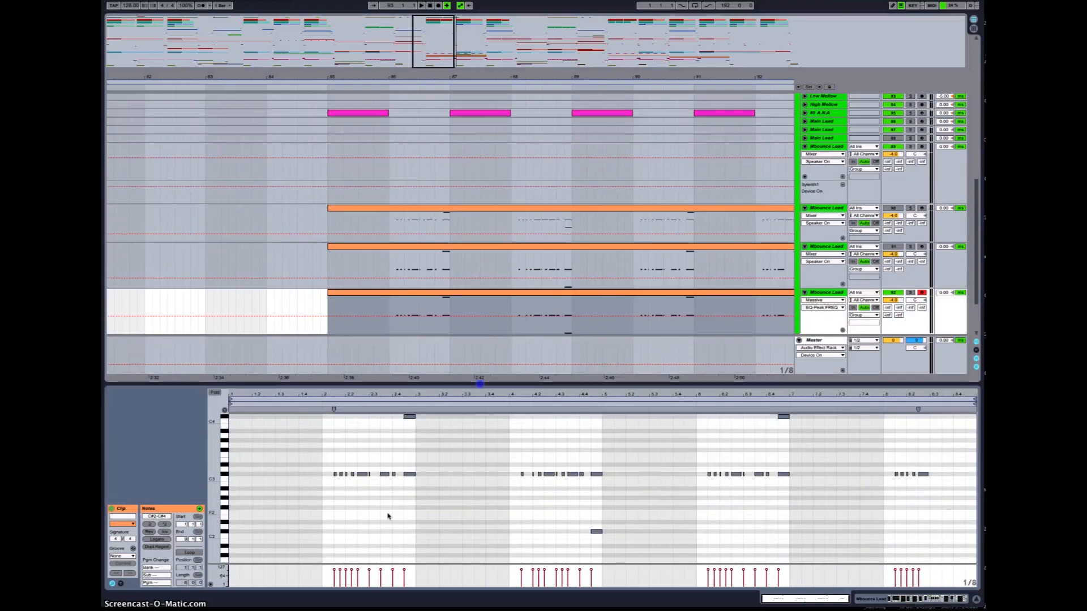
pyautogui.moveTo(408, 398); pyautogui.dragTo(396, 412)
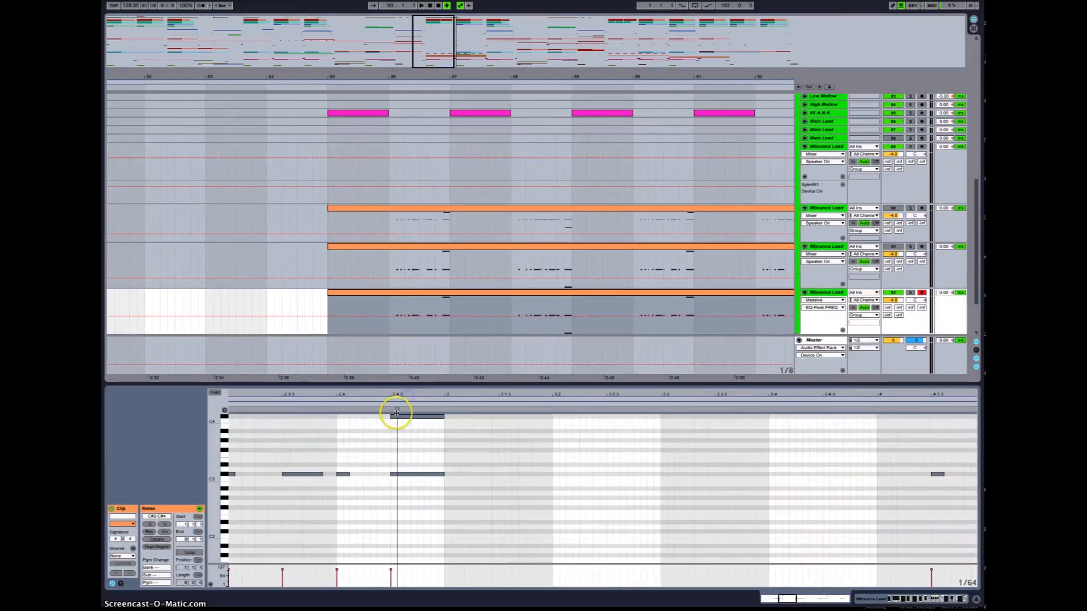
pyautogui.click(391, 418)
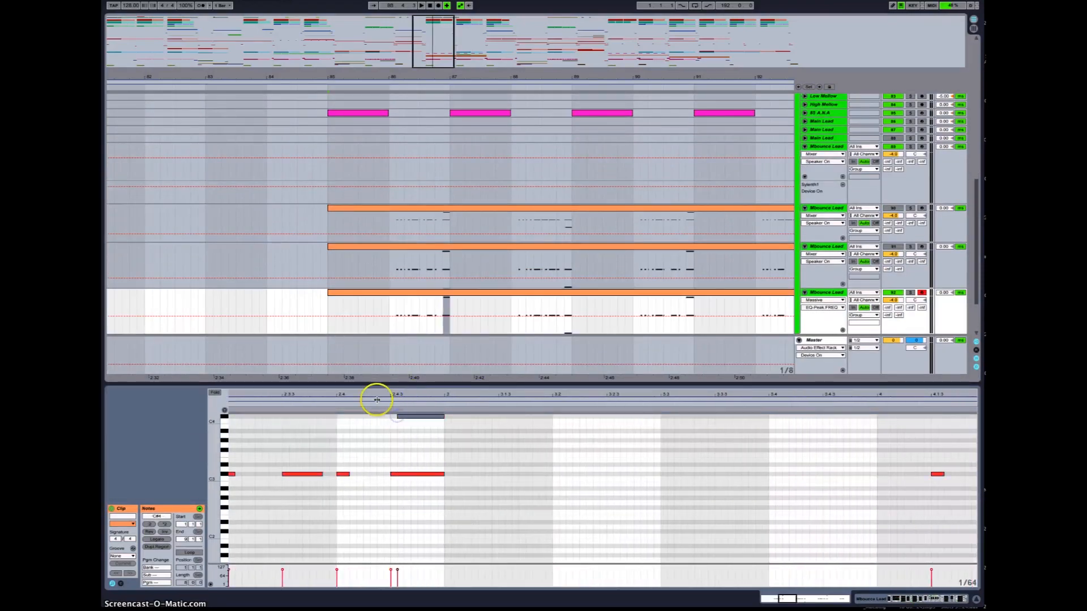
pyautogui.click(377, 403)
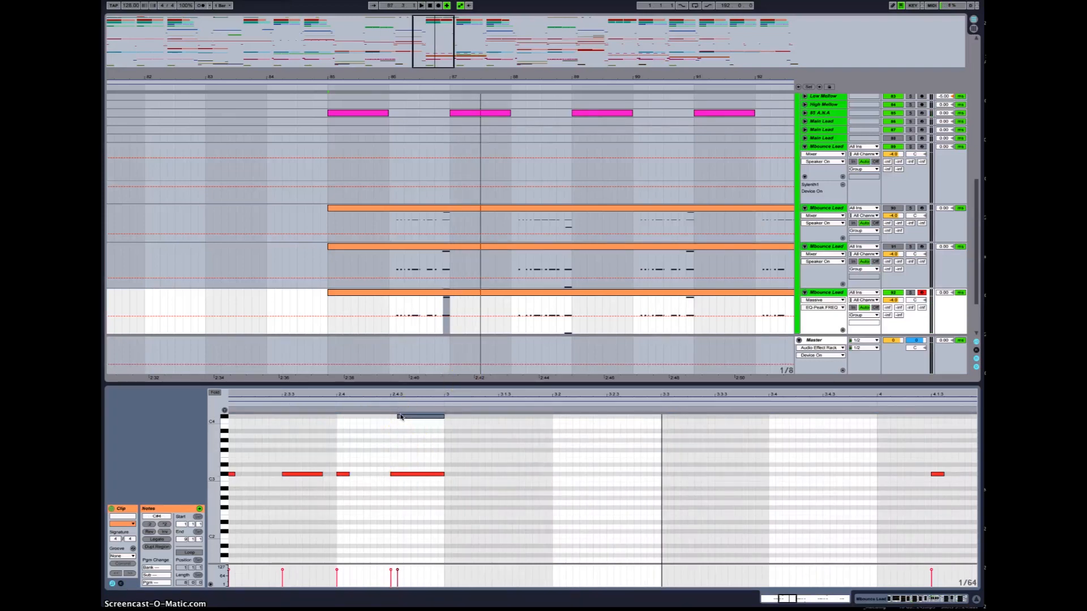
# Step: Zoom out, collapse the Leads group track and view the whole arrangement
pyautogui.press('space')
pyautogui.moveTo(402, 395); pyautogui.dragTo(403, 380)
pyautogui.moveTo(436, 49); pyautogui.dragTo(437, 48)
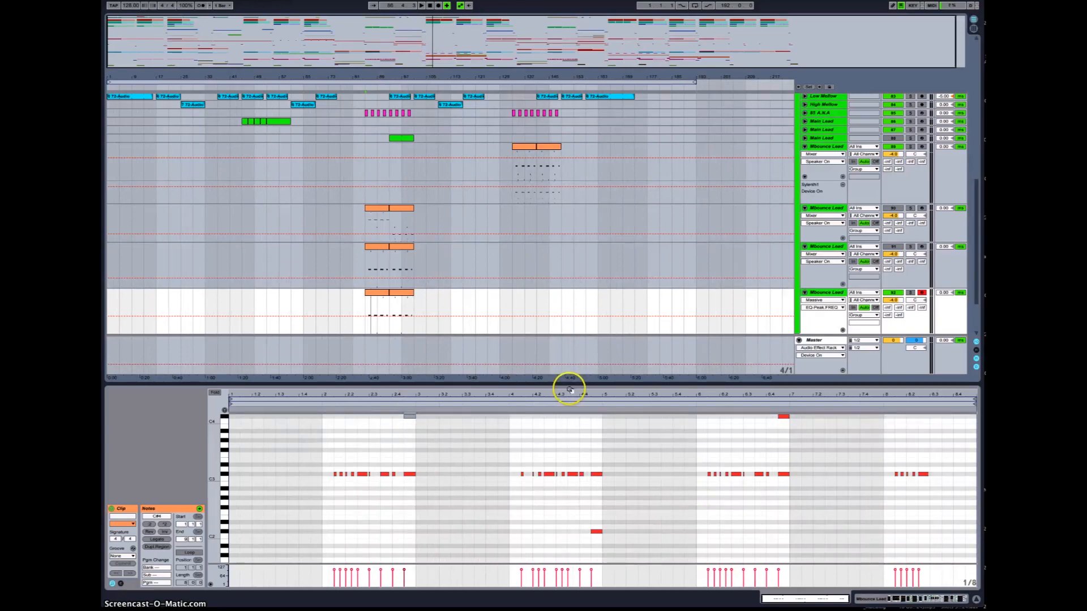
pyautogui.moveTo(569, 385); pyautogui.dragTo(572, 600)
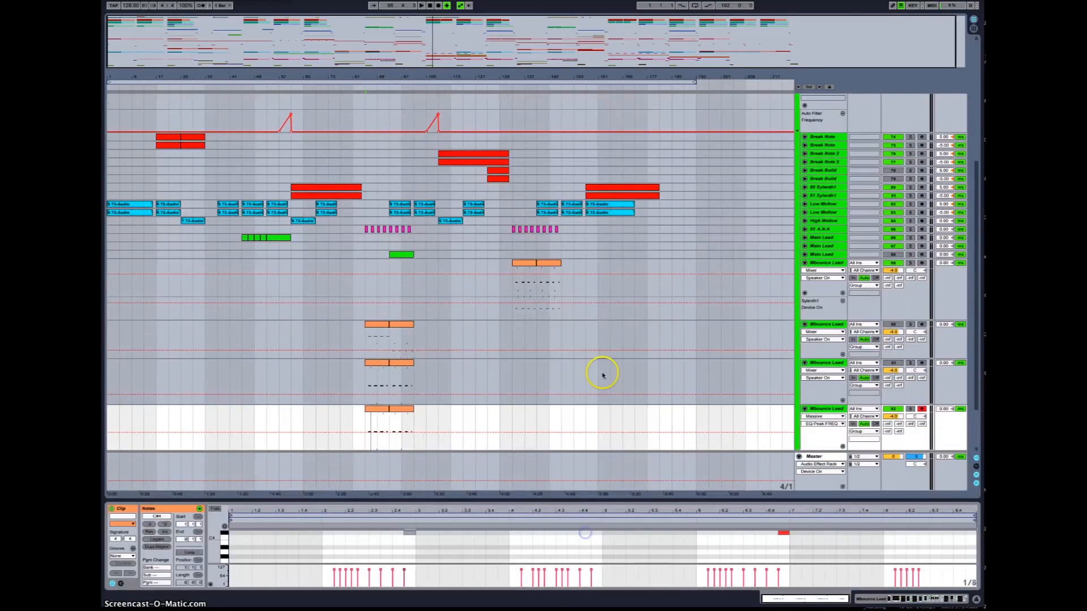
pyautogui.scroll(5, 602, 375)
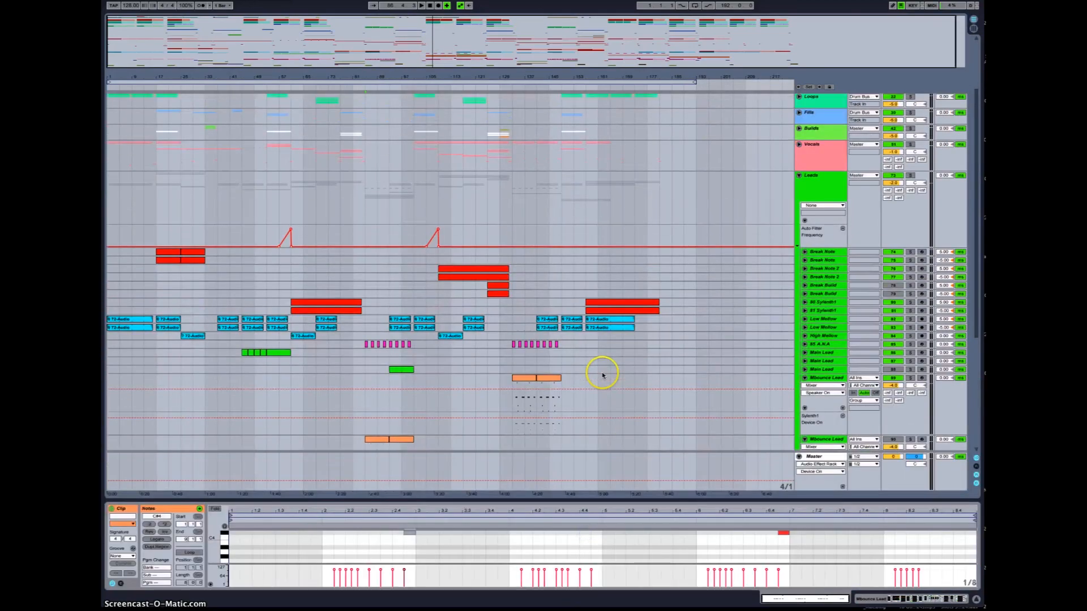
pyautogui.click(799, 176)
pyautogui.moveTo(230, 47); pyautogui.dragTo(468, 211)
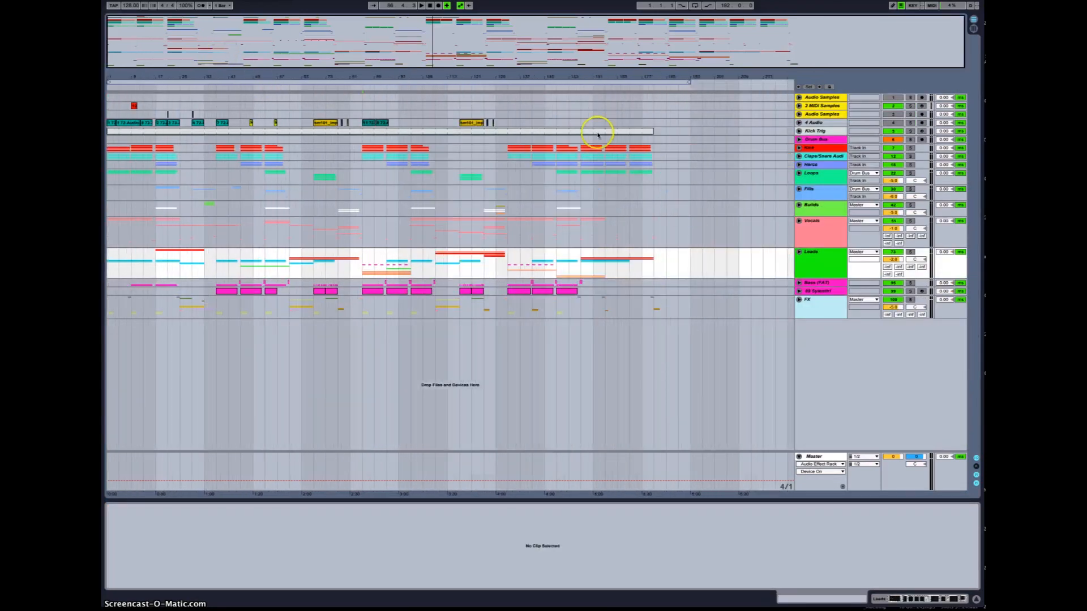